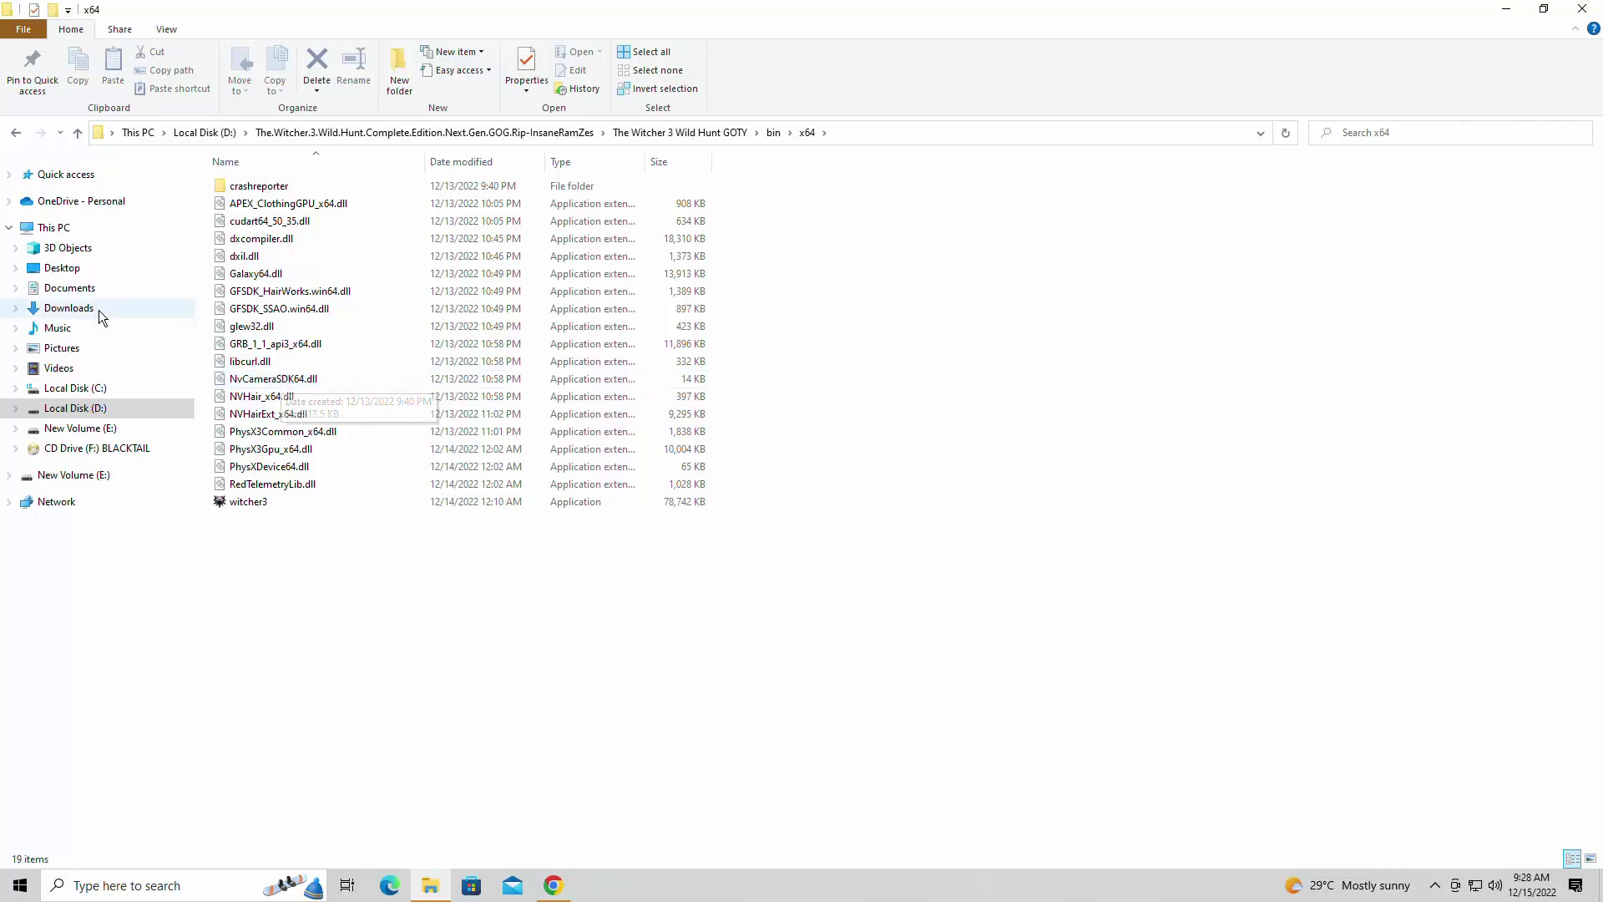
Step: Leave the game's bin\x64 folder and go to the Documents folder
{"action": "left_click", "coordinate": [81, 293]}
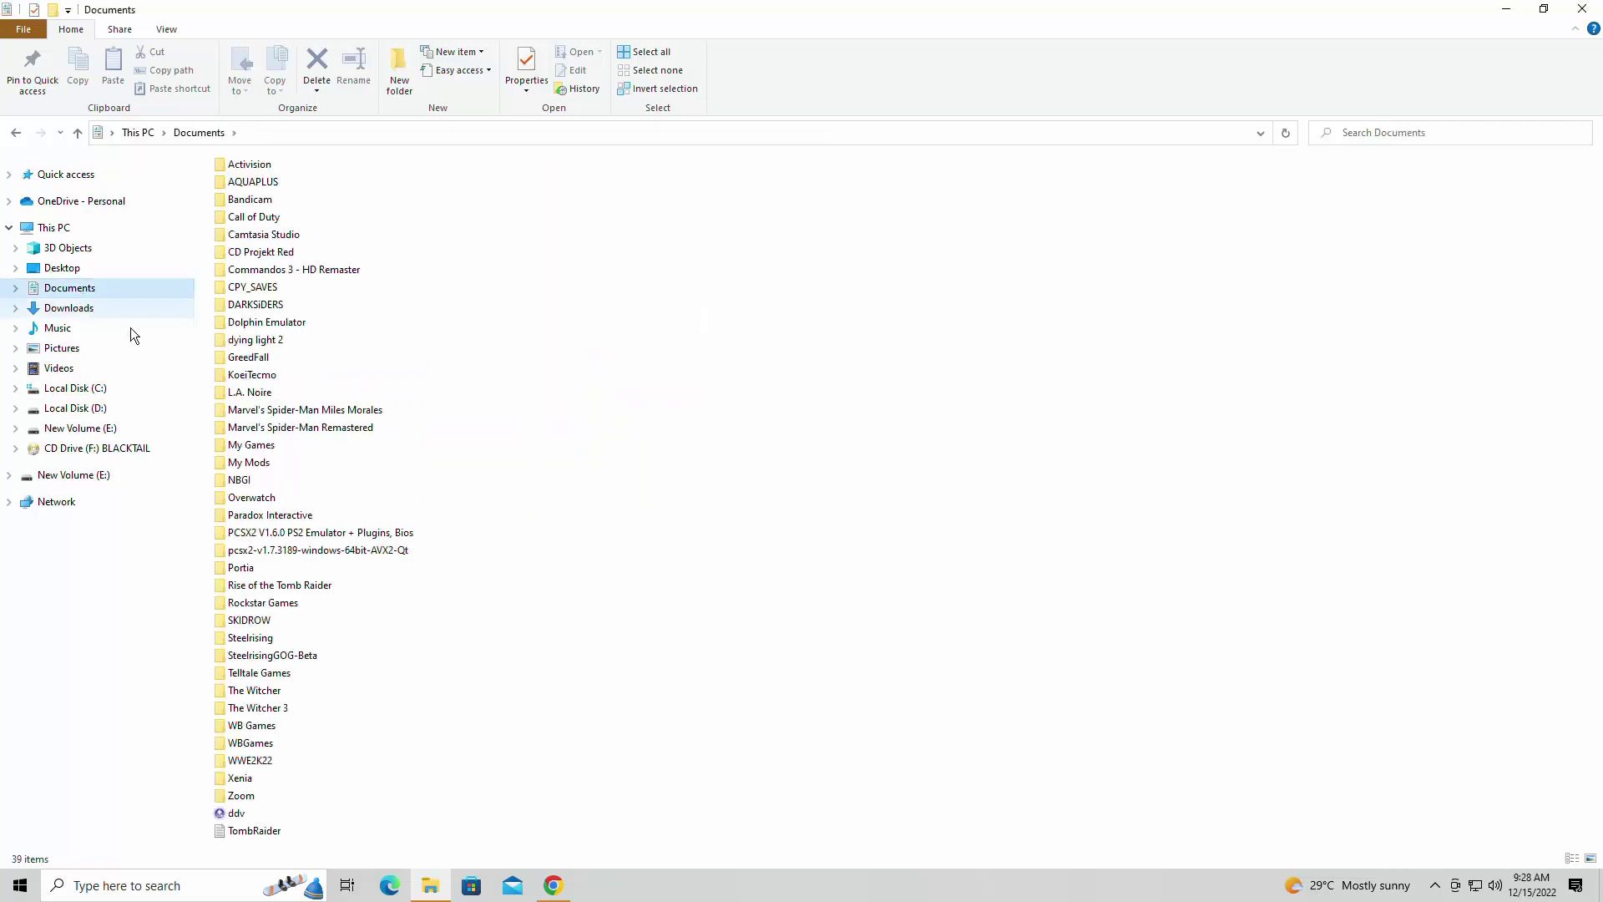
Step: Open The Witcher 3 folder and select user.settings, cancelling the accidental rename
{"action": "double_click", "coordinate": [283, 709]}
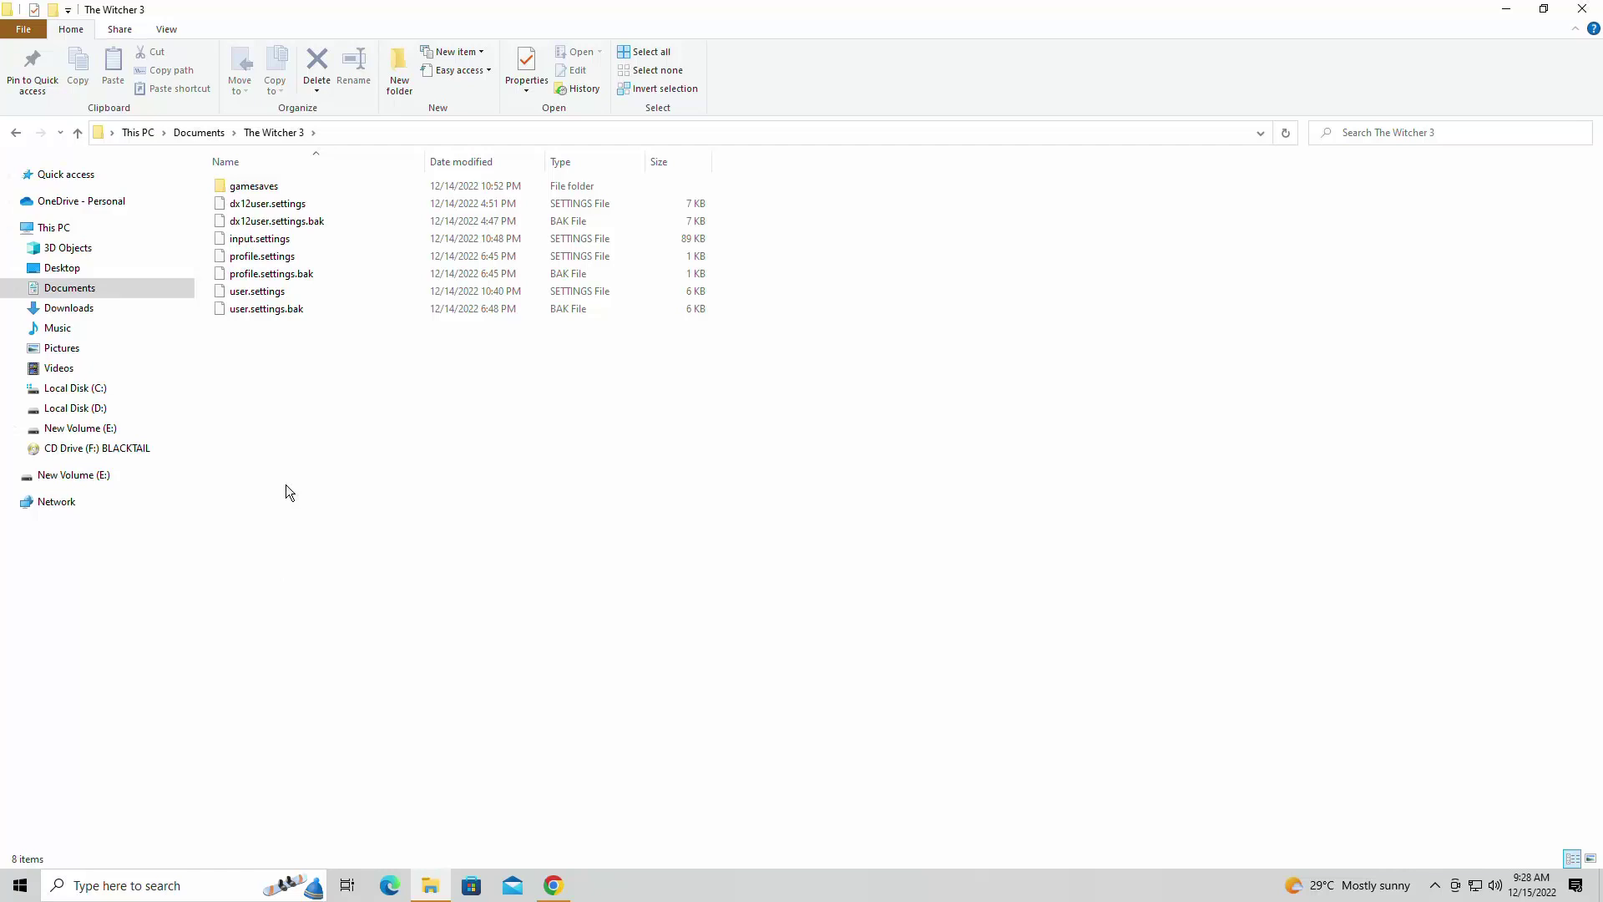
{"action": "left_click", "coordinate": [239, 297]}
{"action": "right_click", "coordinate": [239, 298]}
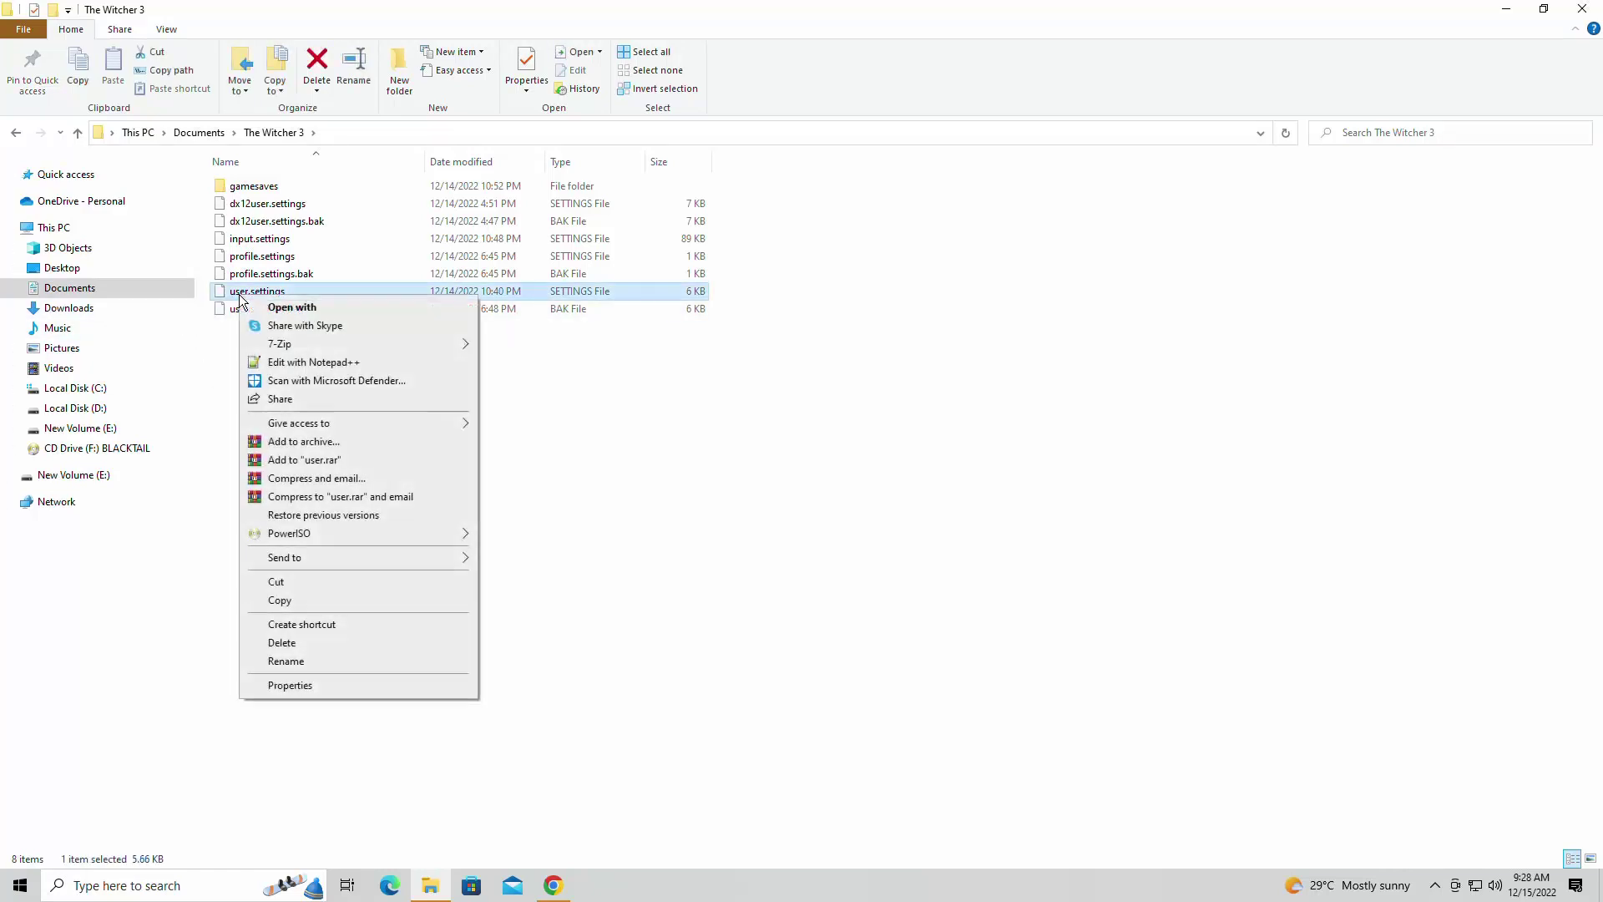
{"action": "key", "text": "m"}
{"action": "right_click", "coordinate": [243, 291]}
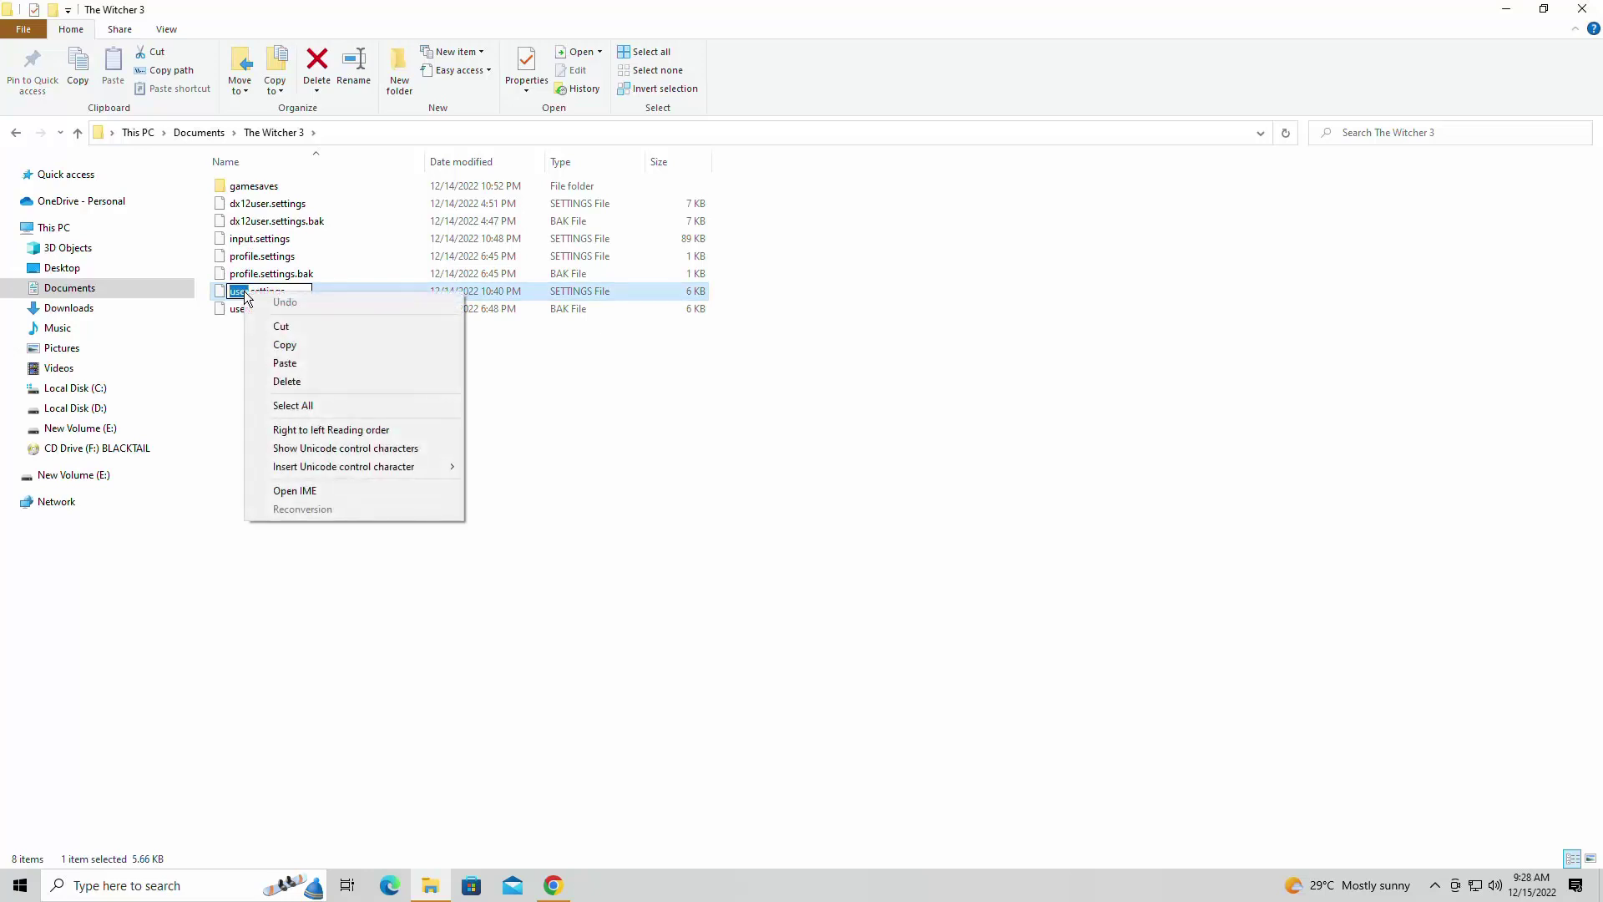
{"action": "left_click", "coordinate": [225, 324]}
Step: Copy the five settings files from input.settings to user.settings.bak
{"action": "left_click_drag", "start_coordinate": [225, 324], "coordinate": [259, 252]}
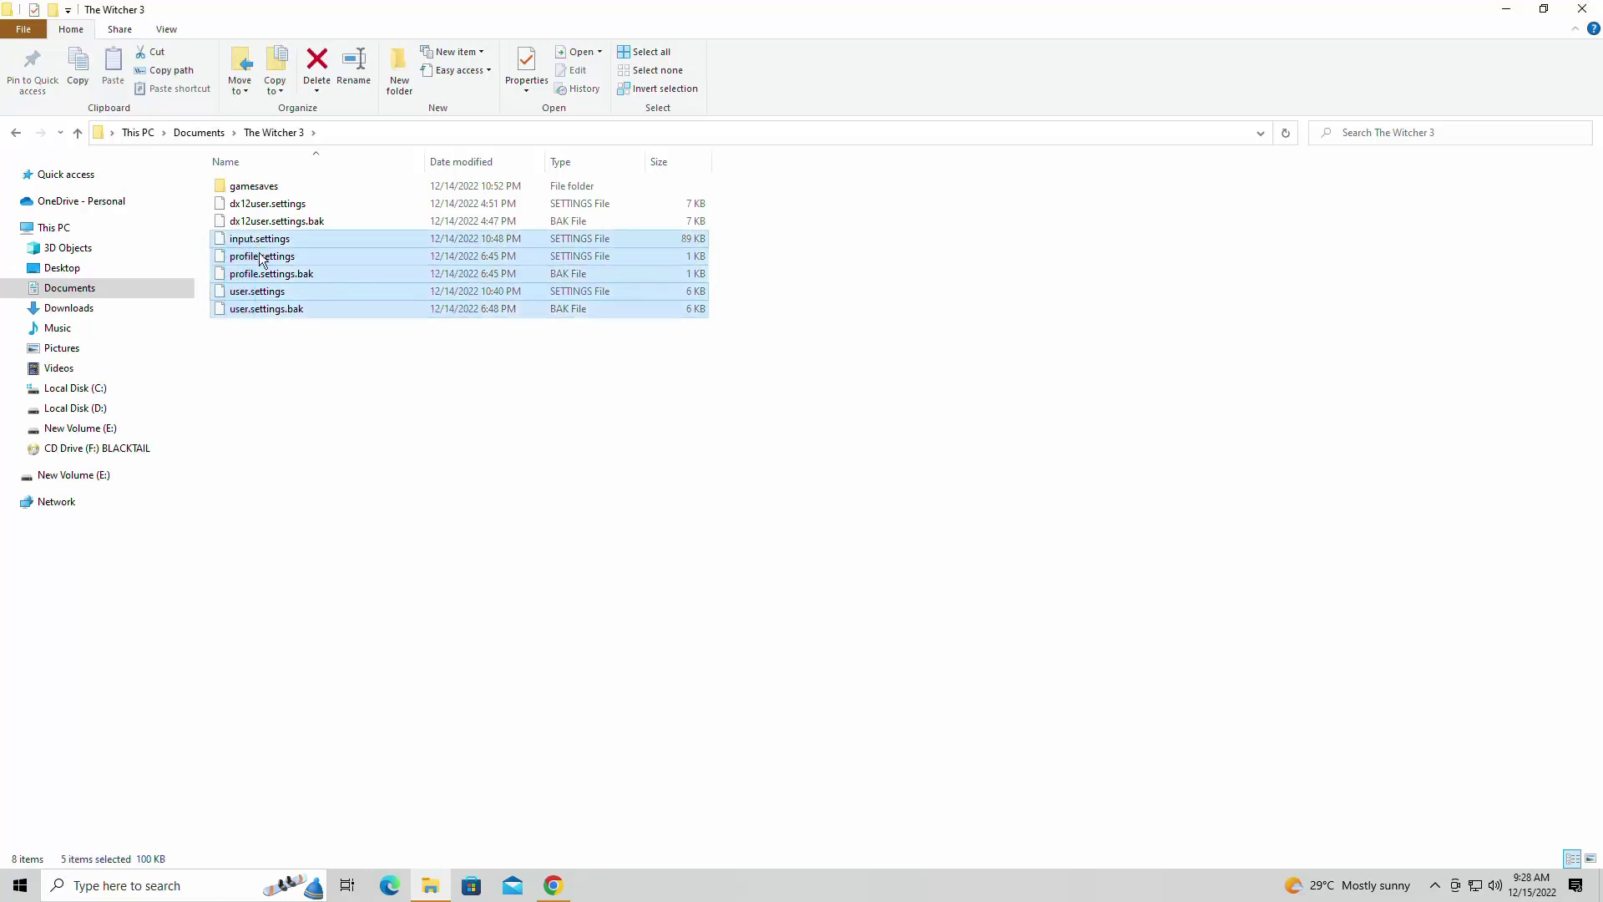
{"action": "right_click", "coordinate": [271, 297]}
{"action": "left_click", "coordinate": [321, 547]}
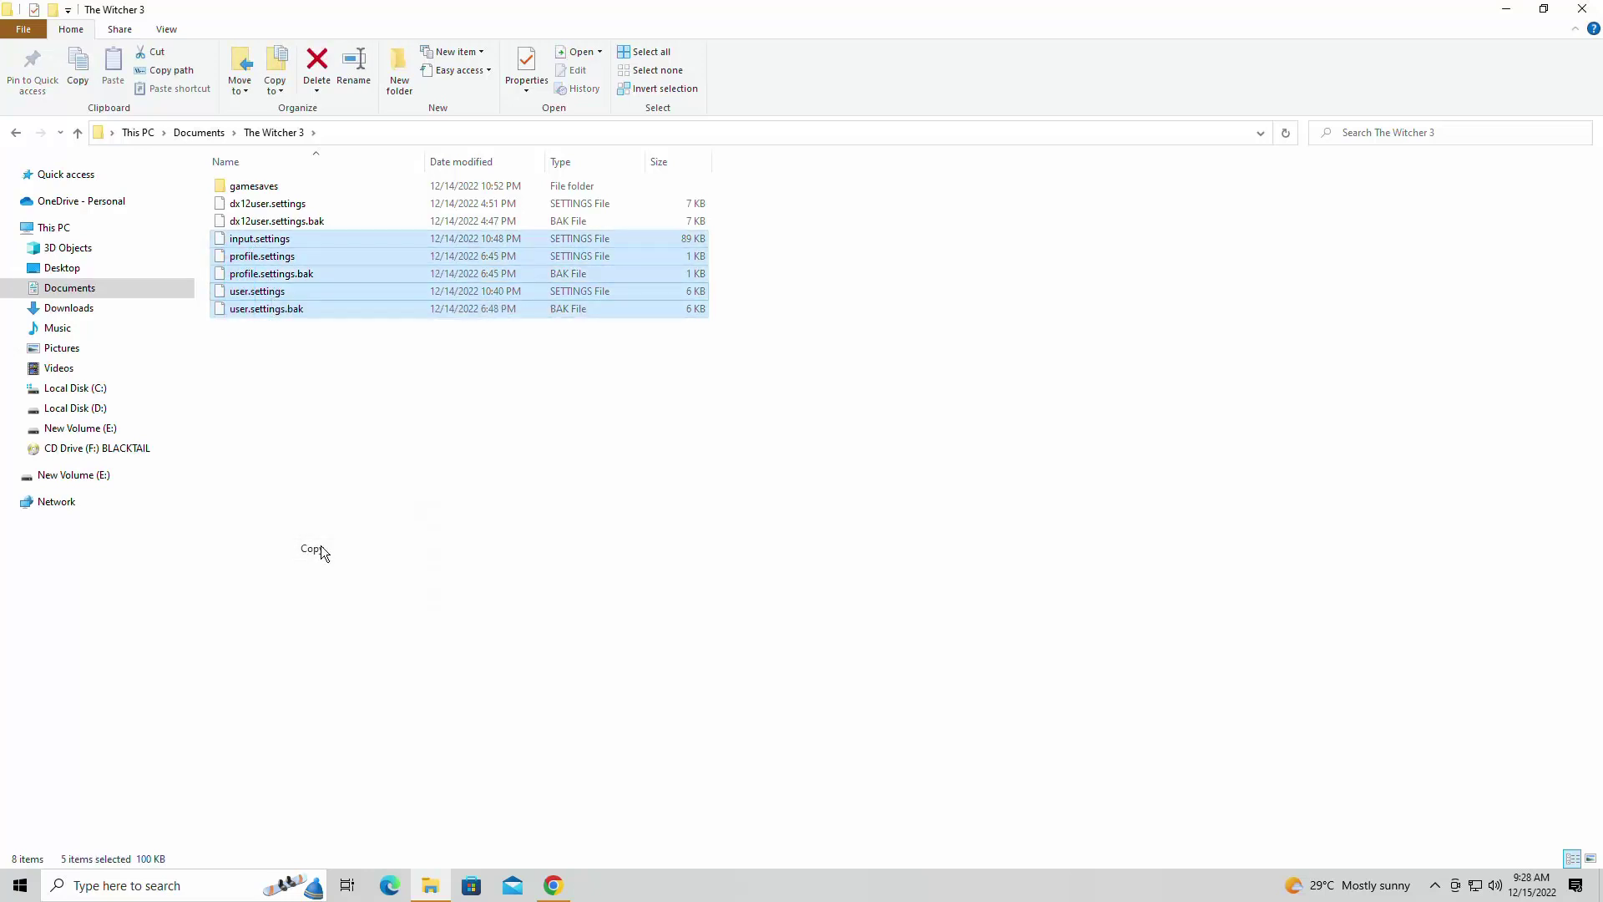
Step: Open user.settings in Notepad++ using Edit with Notepad++
{"action": "right_click", "coordinate": [351, 364]}
{"action": "left_click", "coordinate": [282, 349]}
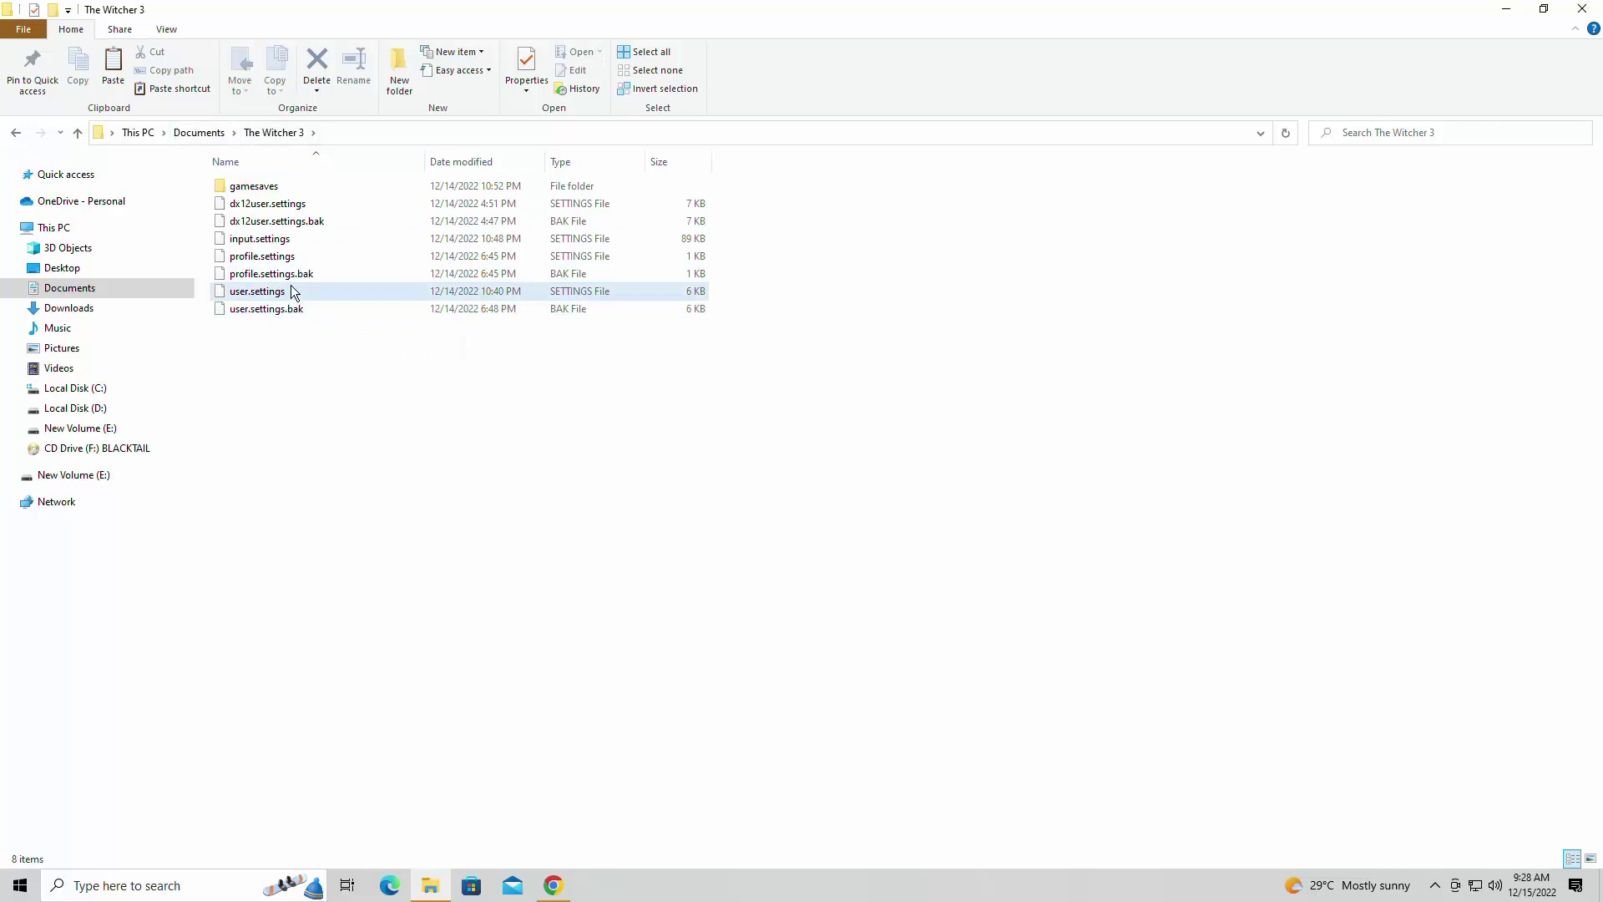
{"action": "right_click", "coordinate": [270, 292]}
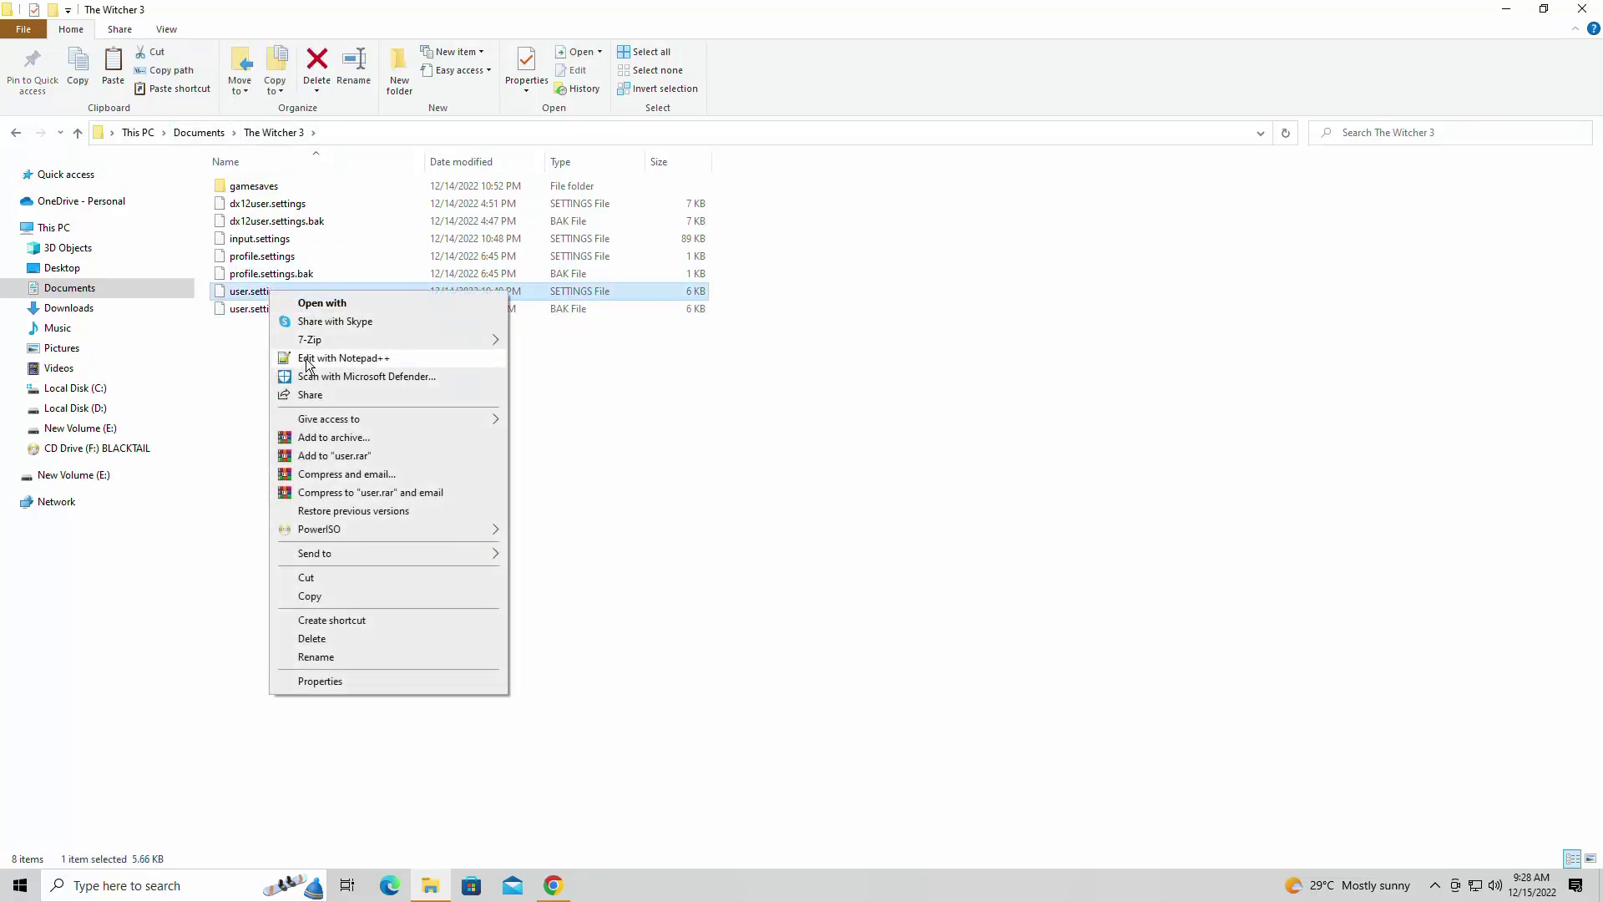
{"action": "left_click", "coordinate": [306, 360]}
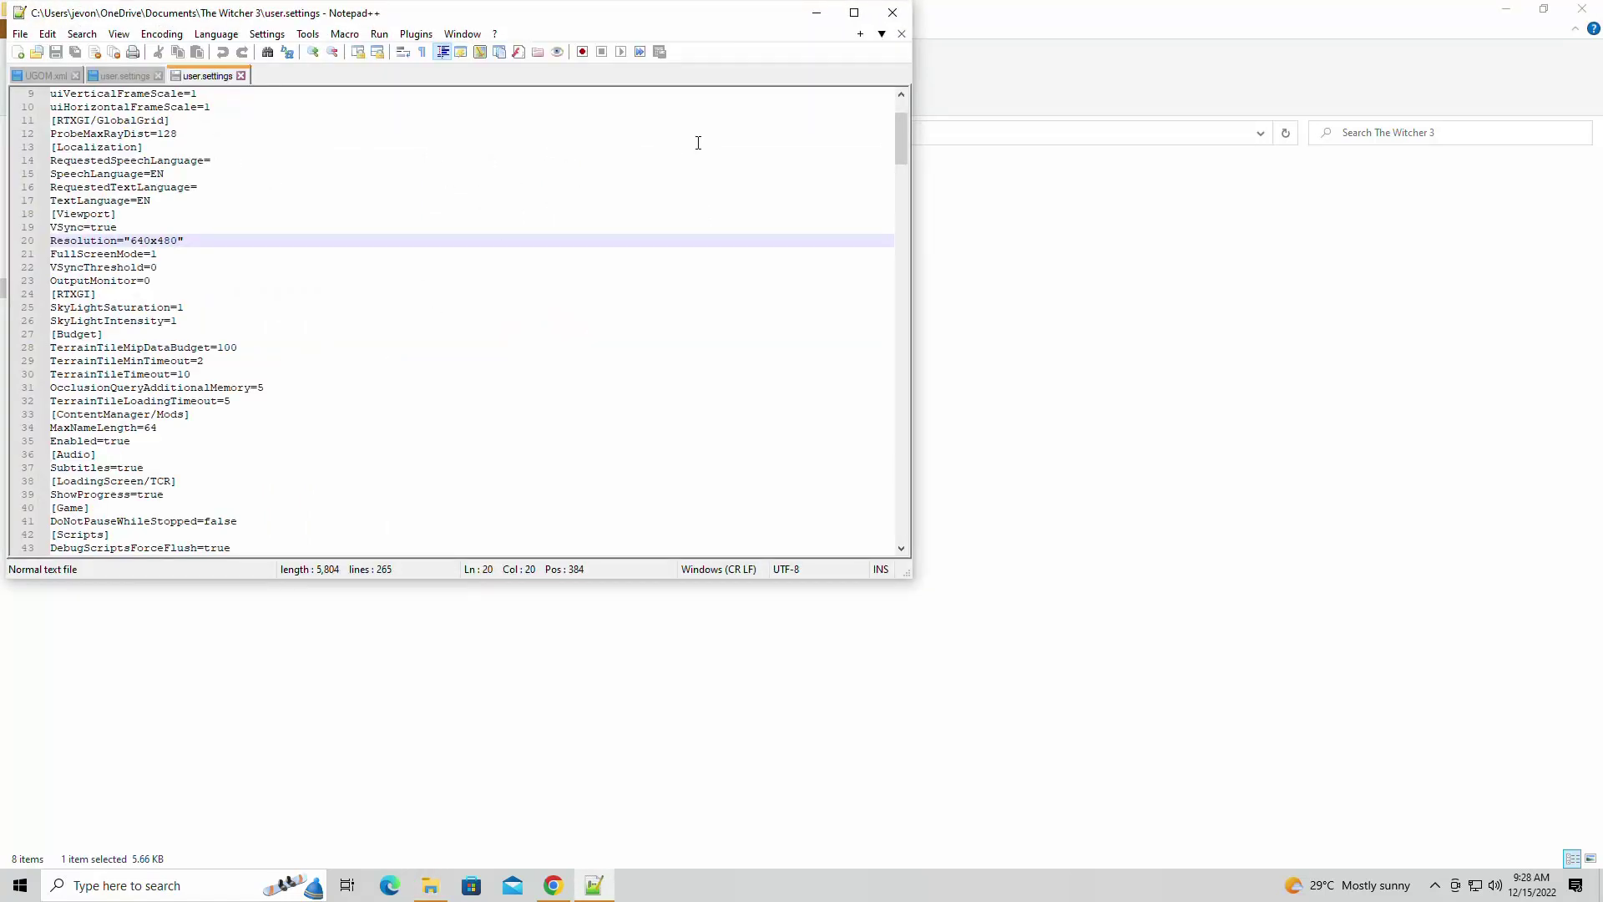
Step: Maximize Notepad++ and inspect the Resolution="640x480" and FullScreenMode lines
{"action": "left_click", "coordinate": [854, 13]}
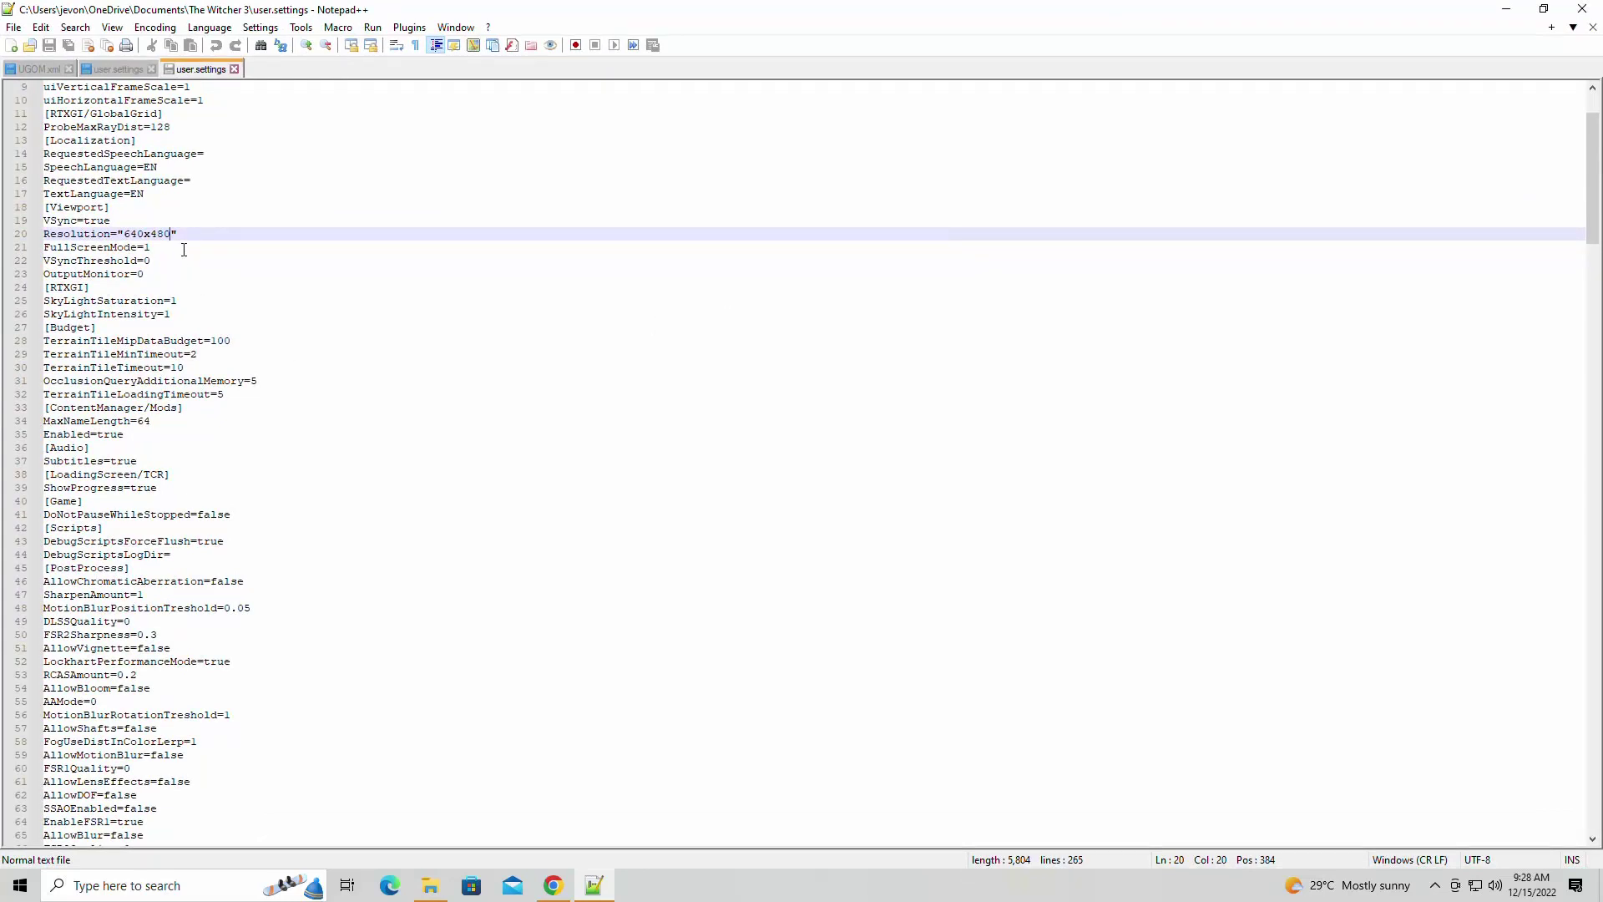
{"action": "left_click_drag", "start_coordinate": [171, 235], "coordinate": [129, 233]}
{"action": "left_click", "coordinate": [138, 233]}
{"action": "left_click", "coordinate": [168, 247]}
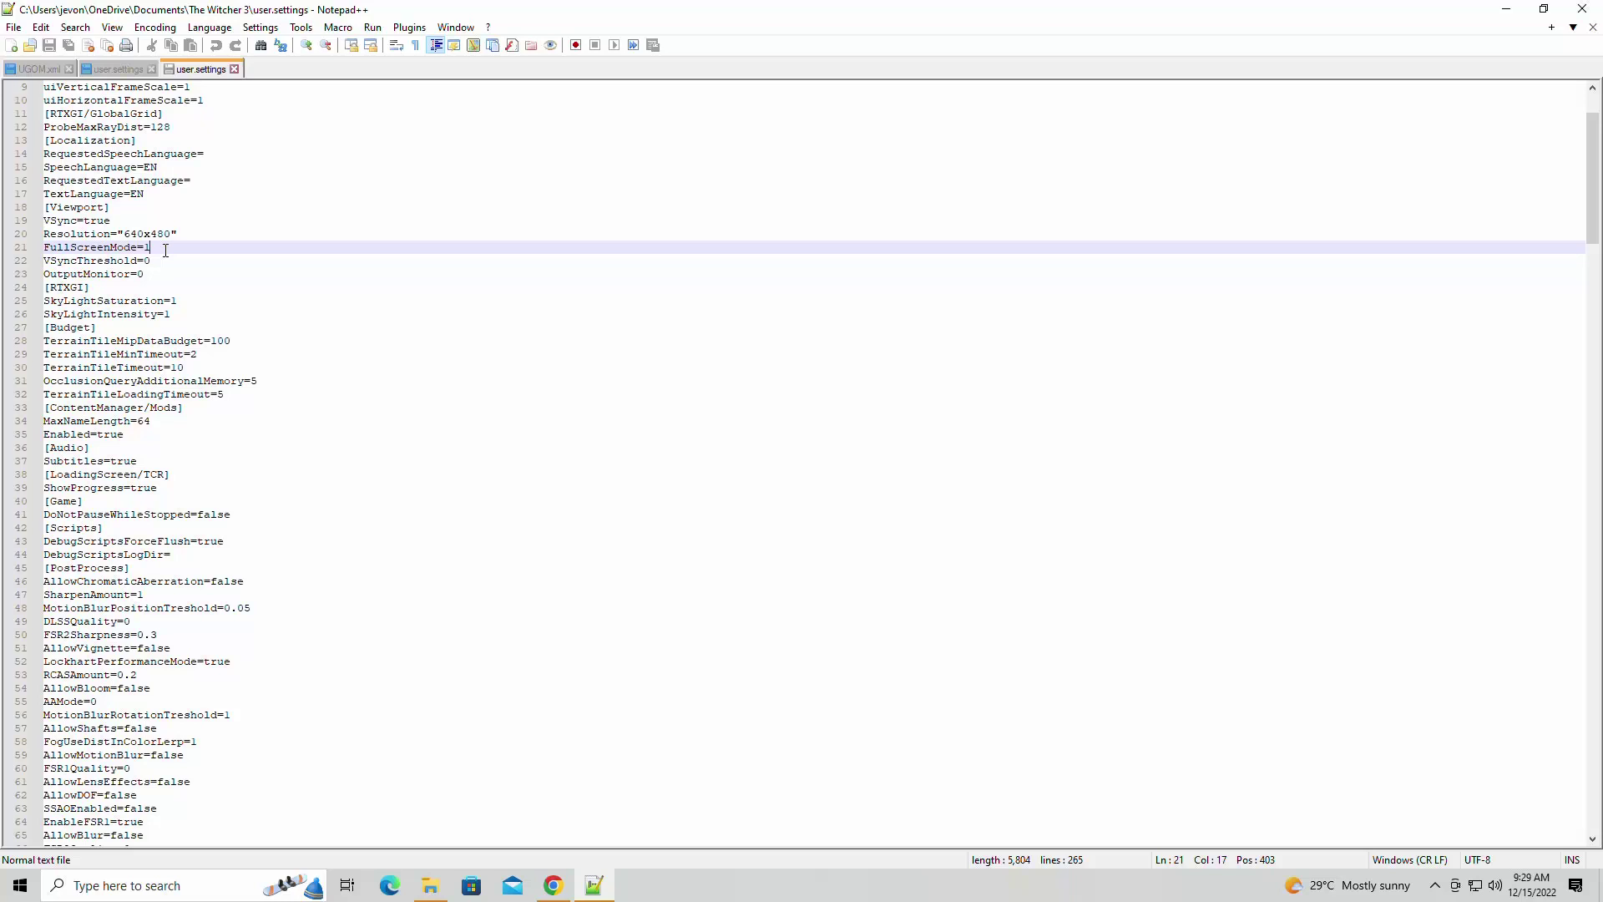
{"action": "left_click", "coordinate": [173, 235]}
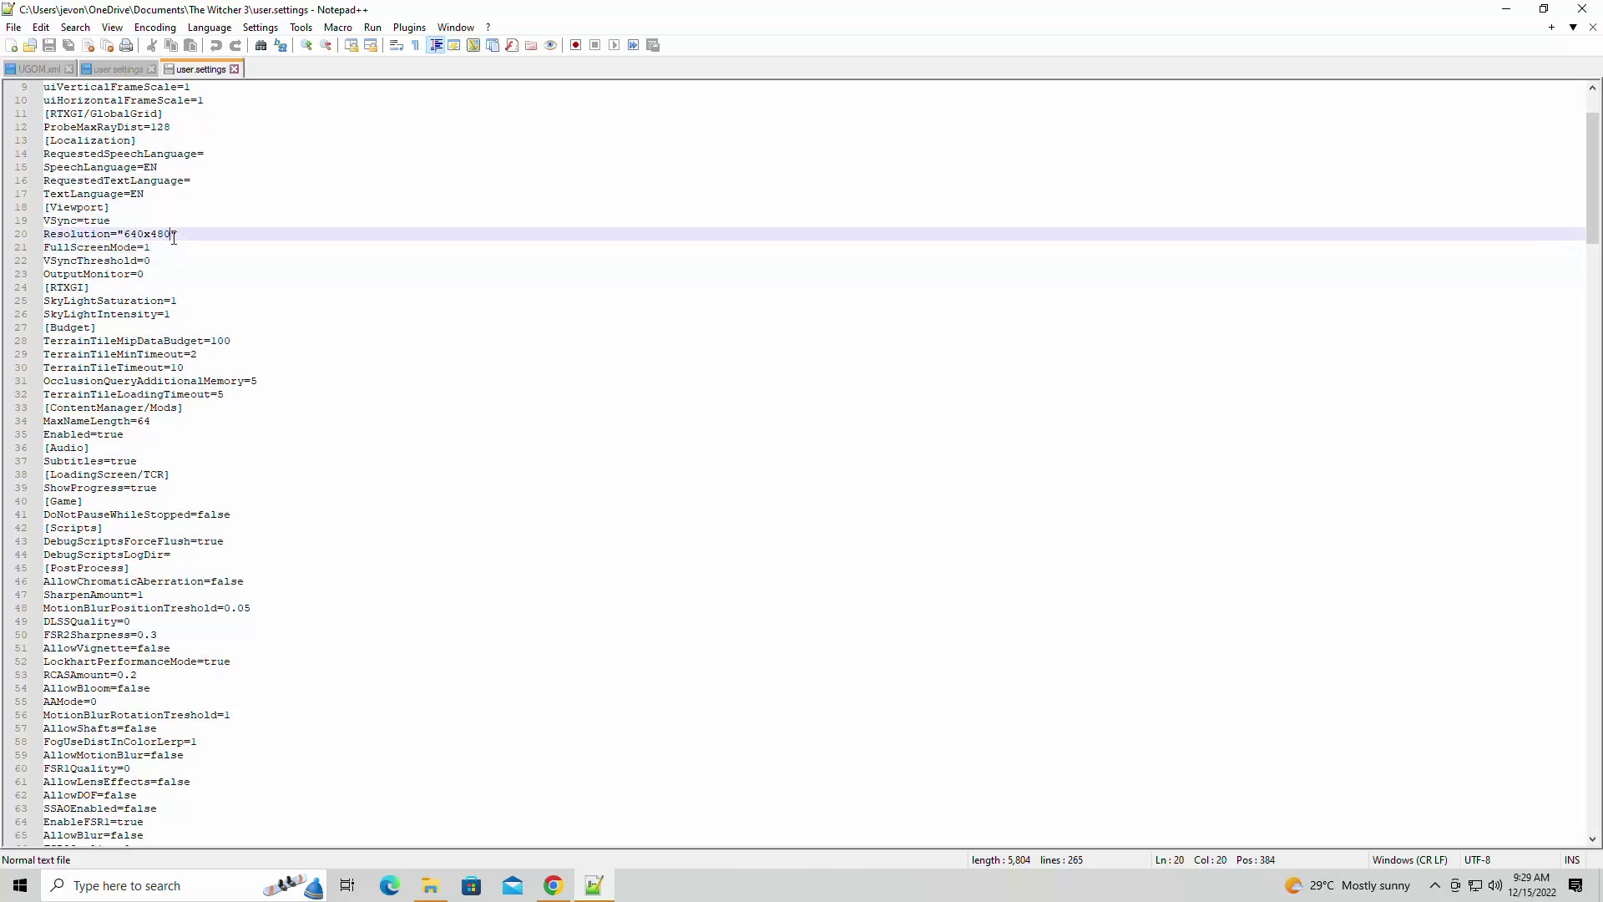
Step: Scroll to the file's end at line 265, the [Foliage] MaxVisibilityDepth=1 entry
{"action": "scroll", "coordinate": [173, 238], "scroll_direction": "down", "scroll_amount": 5}
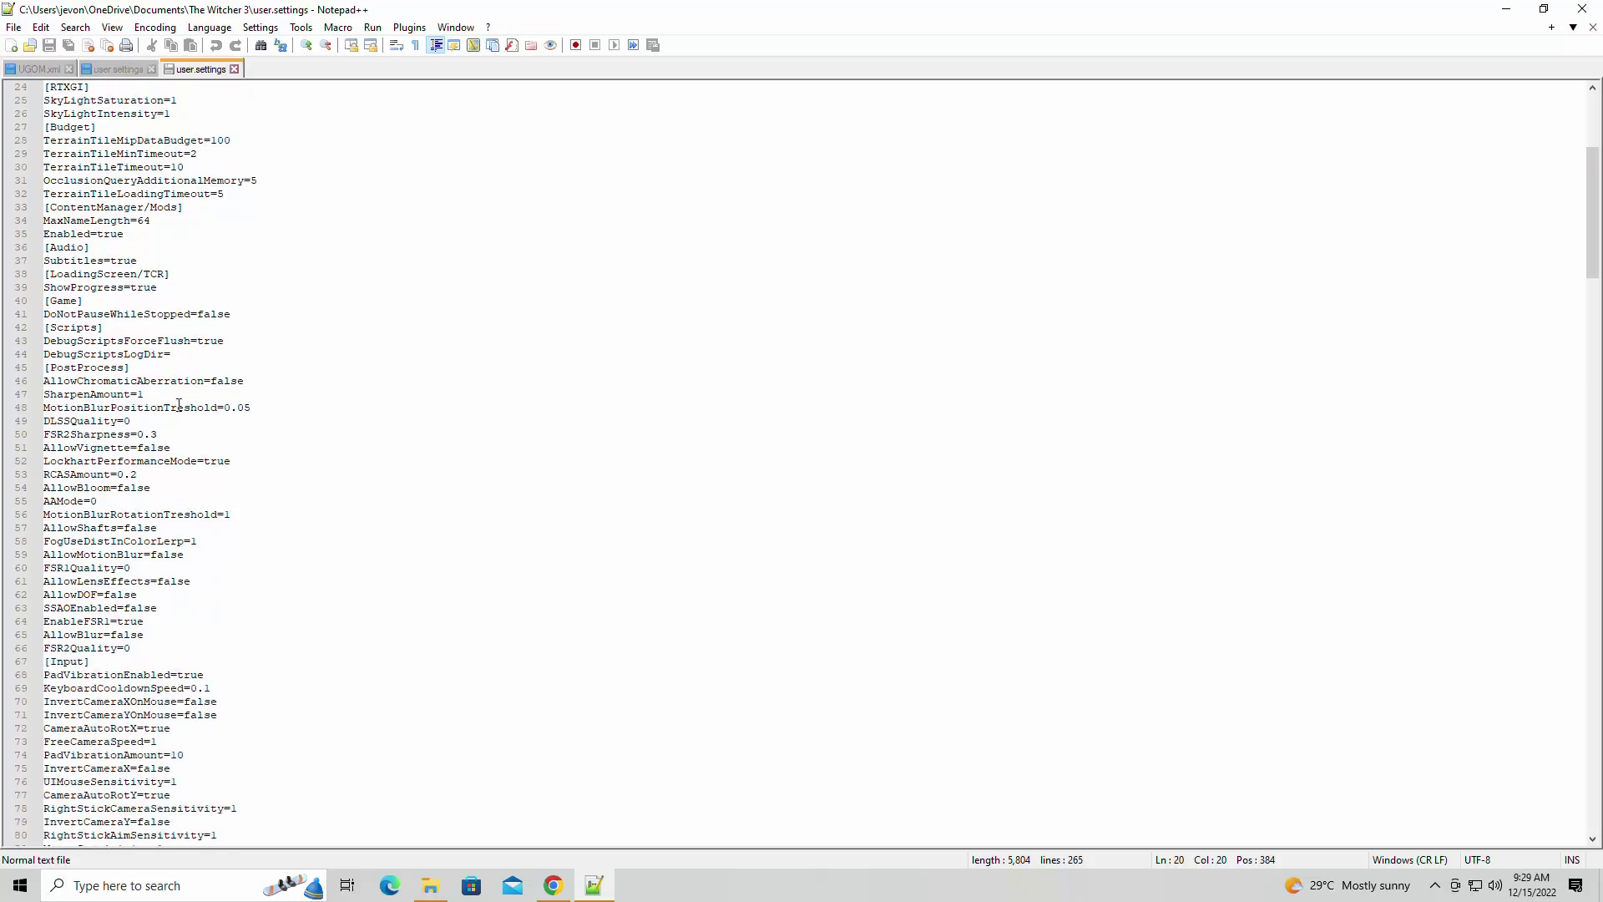
{"action": "scroll", "coordinate": [179, 404], "scroll_direction": "down", "scroll_amount": 4}
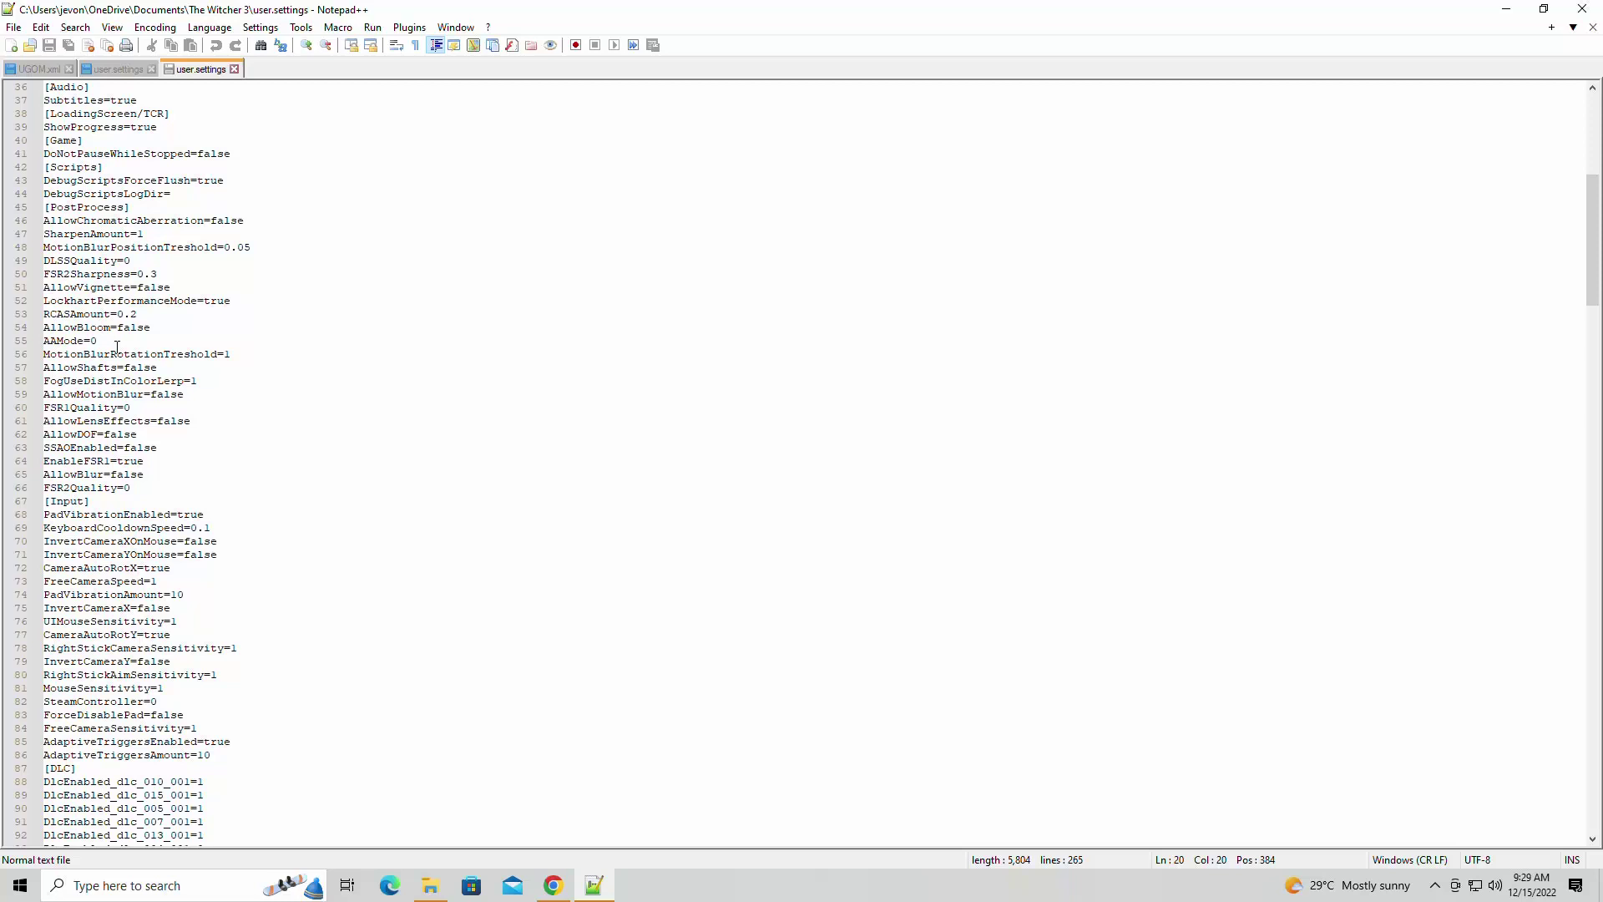
{"action": "scroll", "coordinate": [117, 346], "scroll_direction": "down", "scroll_amount": 5}
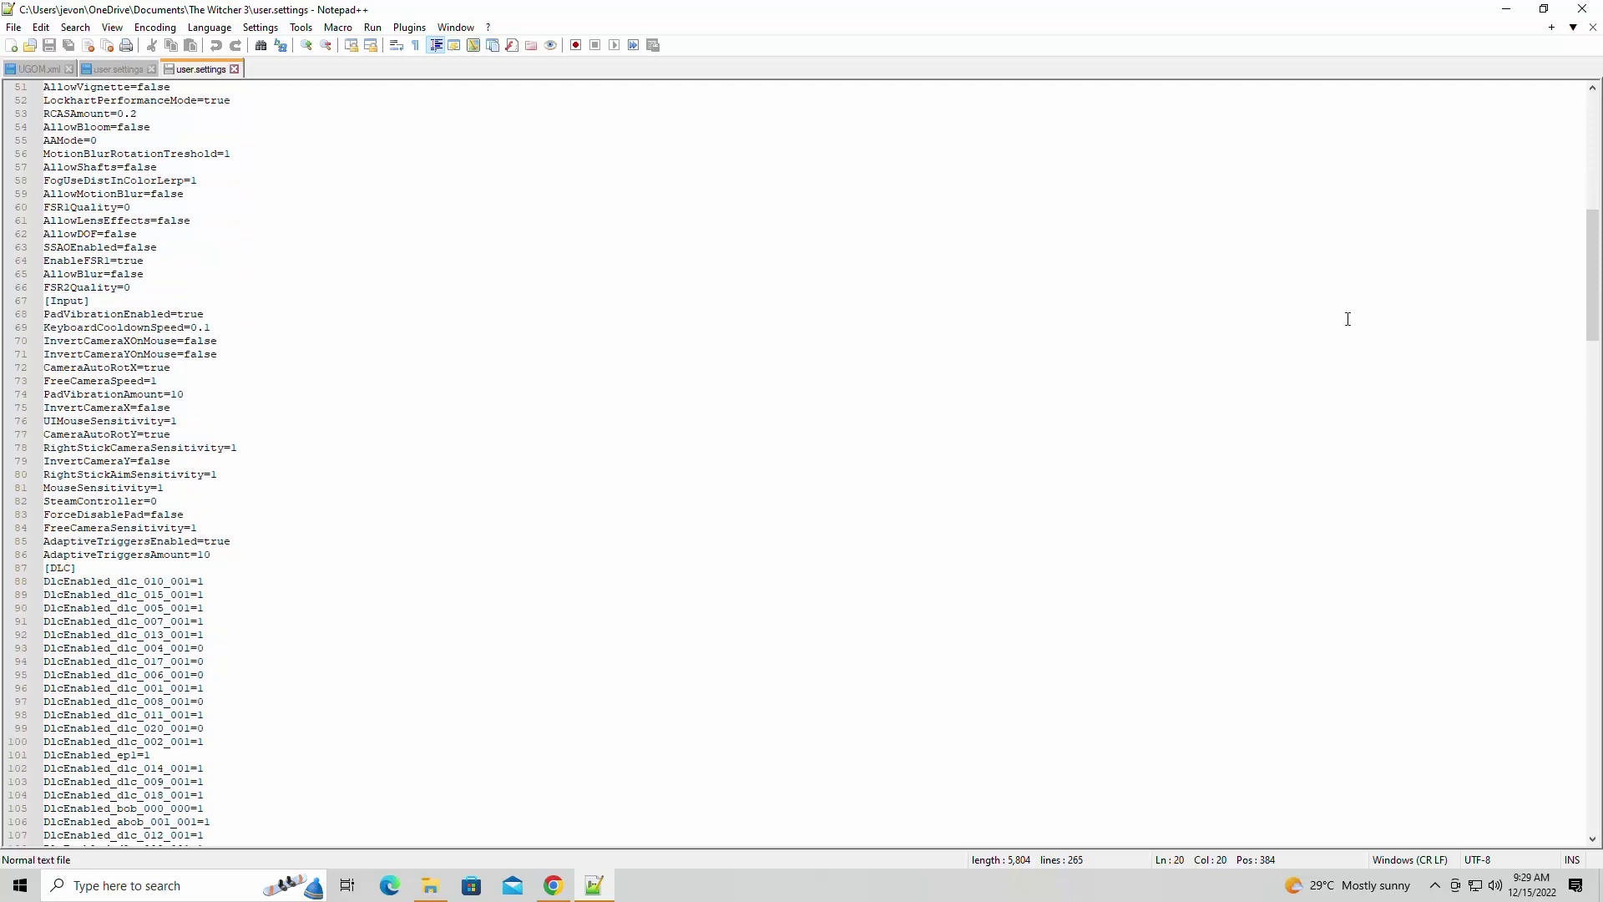
{"action": "left_click_drag", "start_coordinate": [1593, 275], "coordinate": [1556, 711]}
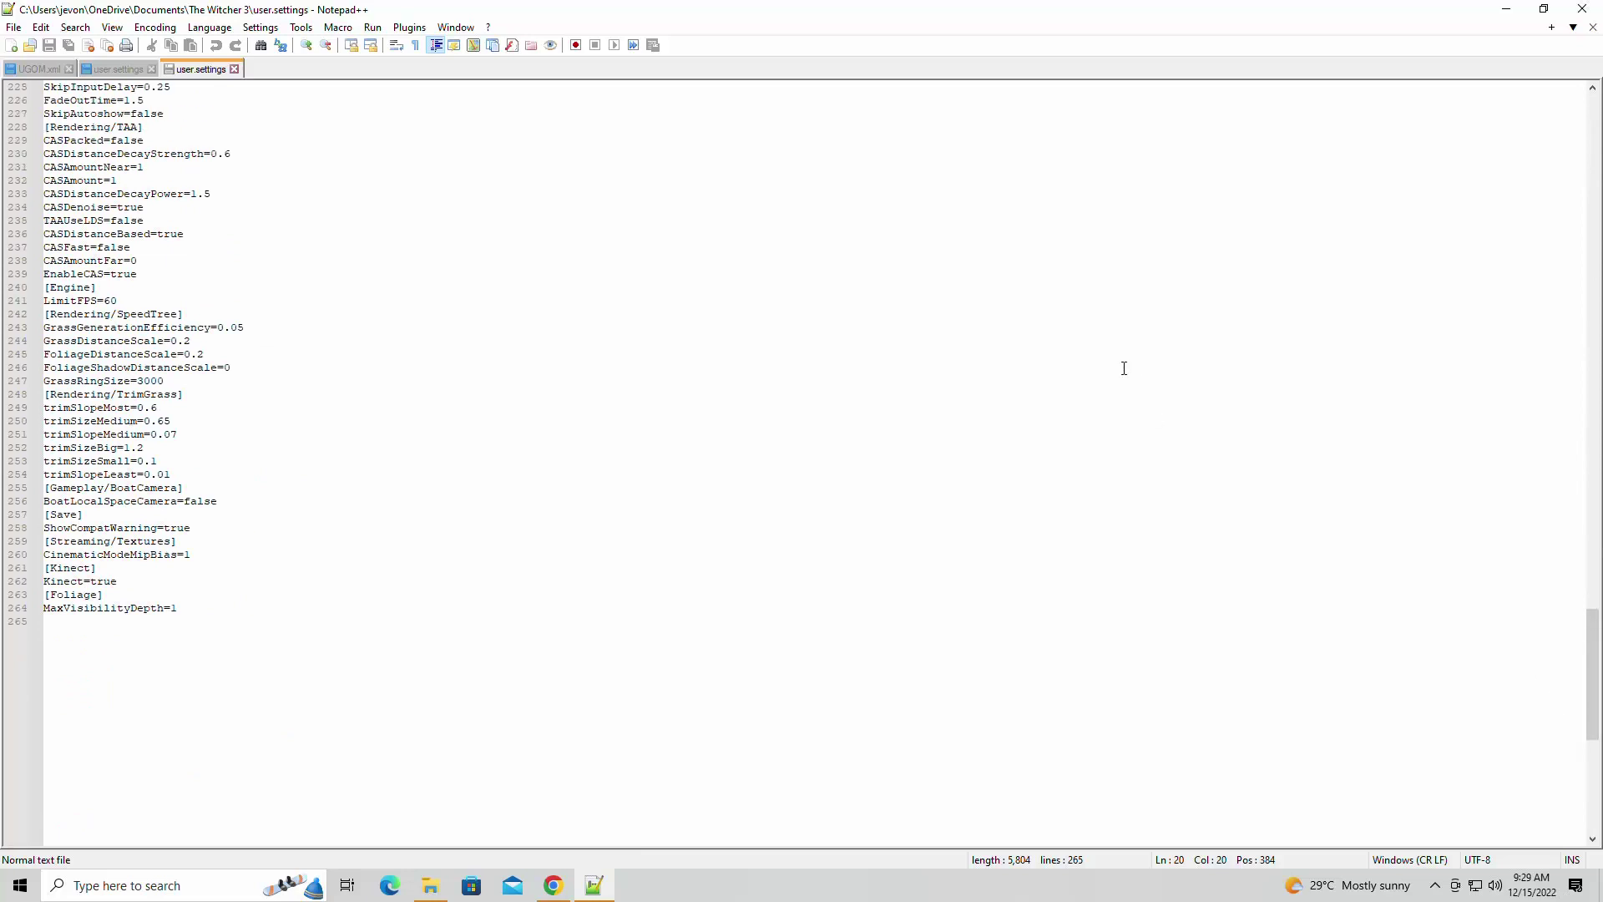
{"action": "scroll", "coordinate": [1123, 368], "scroll_direction": "up", "scroll_amount": 4}
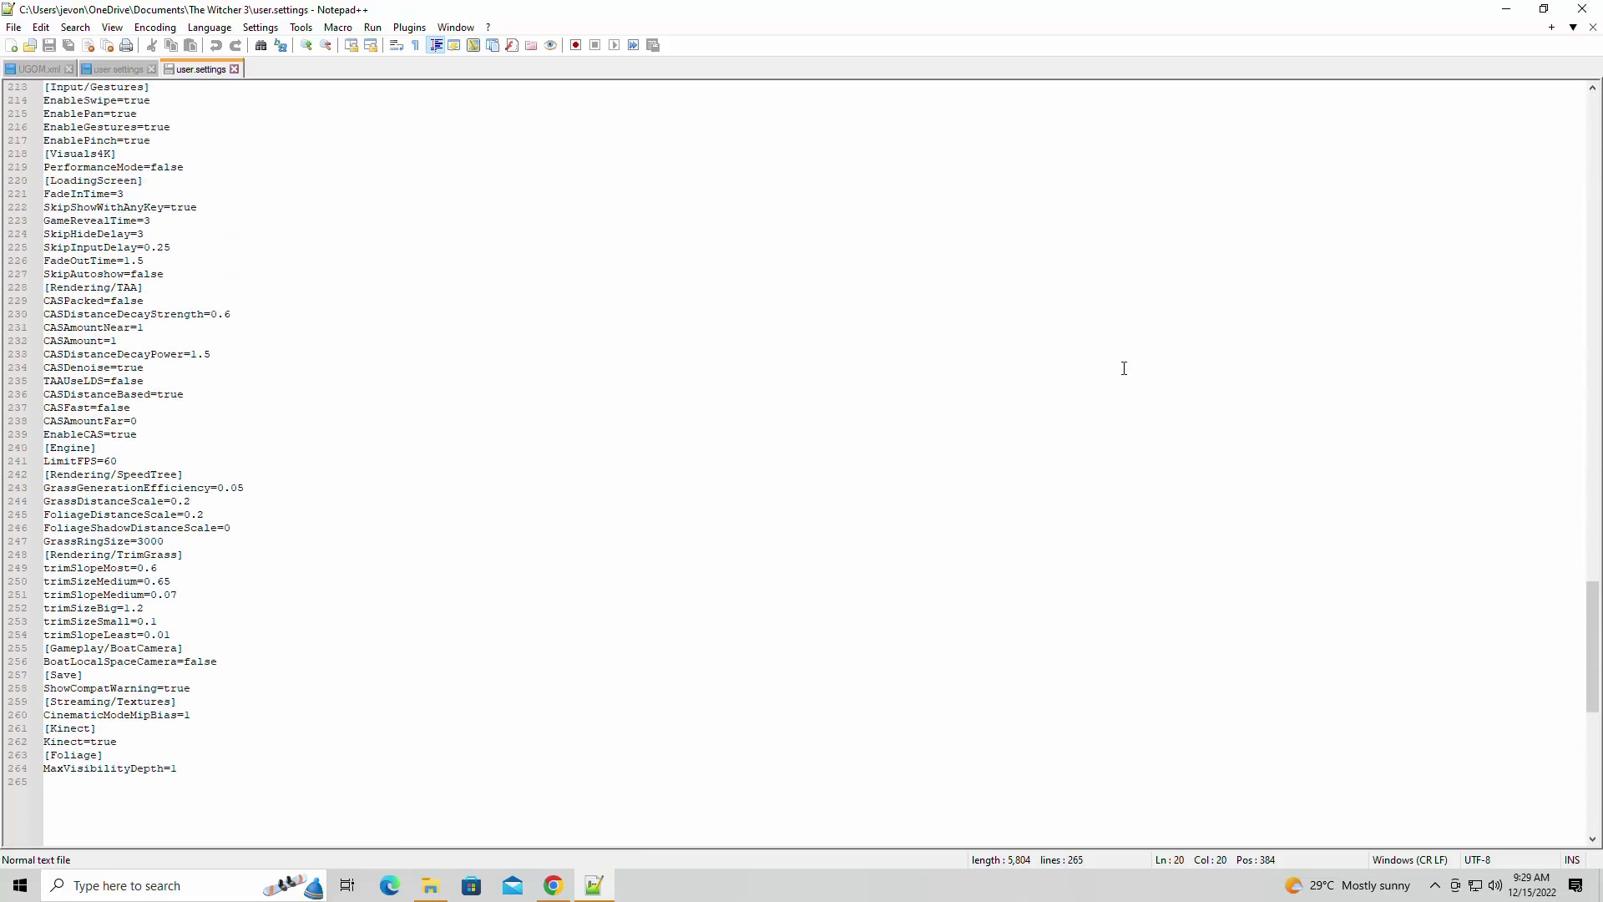
{"action": "left_click", "coordinate": [200, 501]}
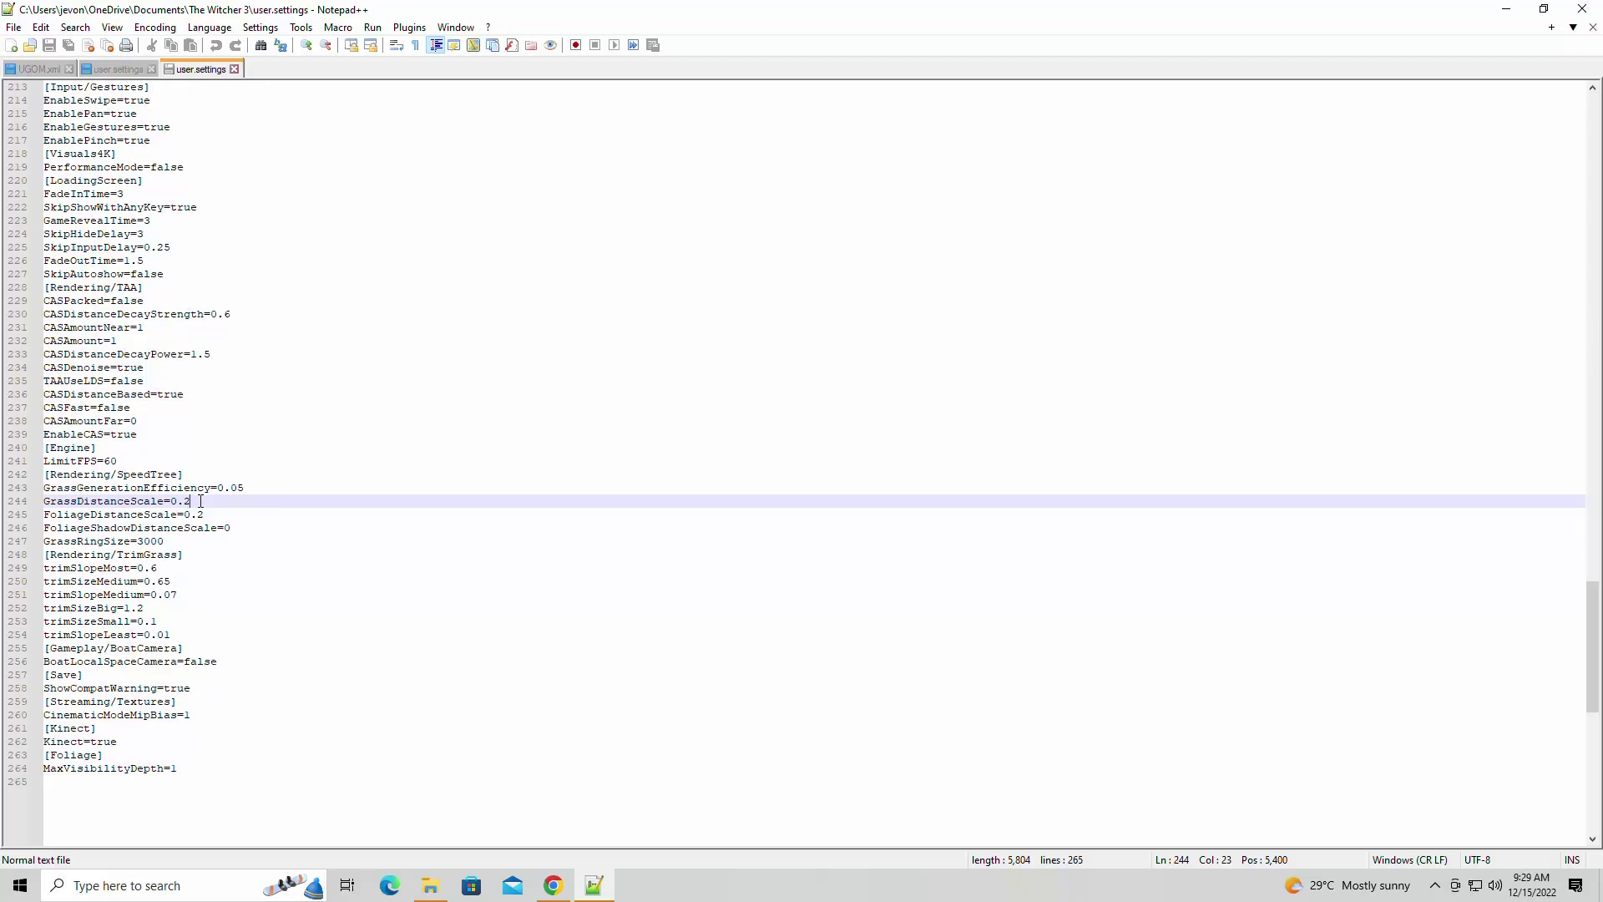
{"action": "left_click", "coordinate": [175, 543]}
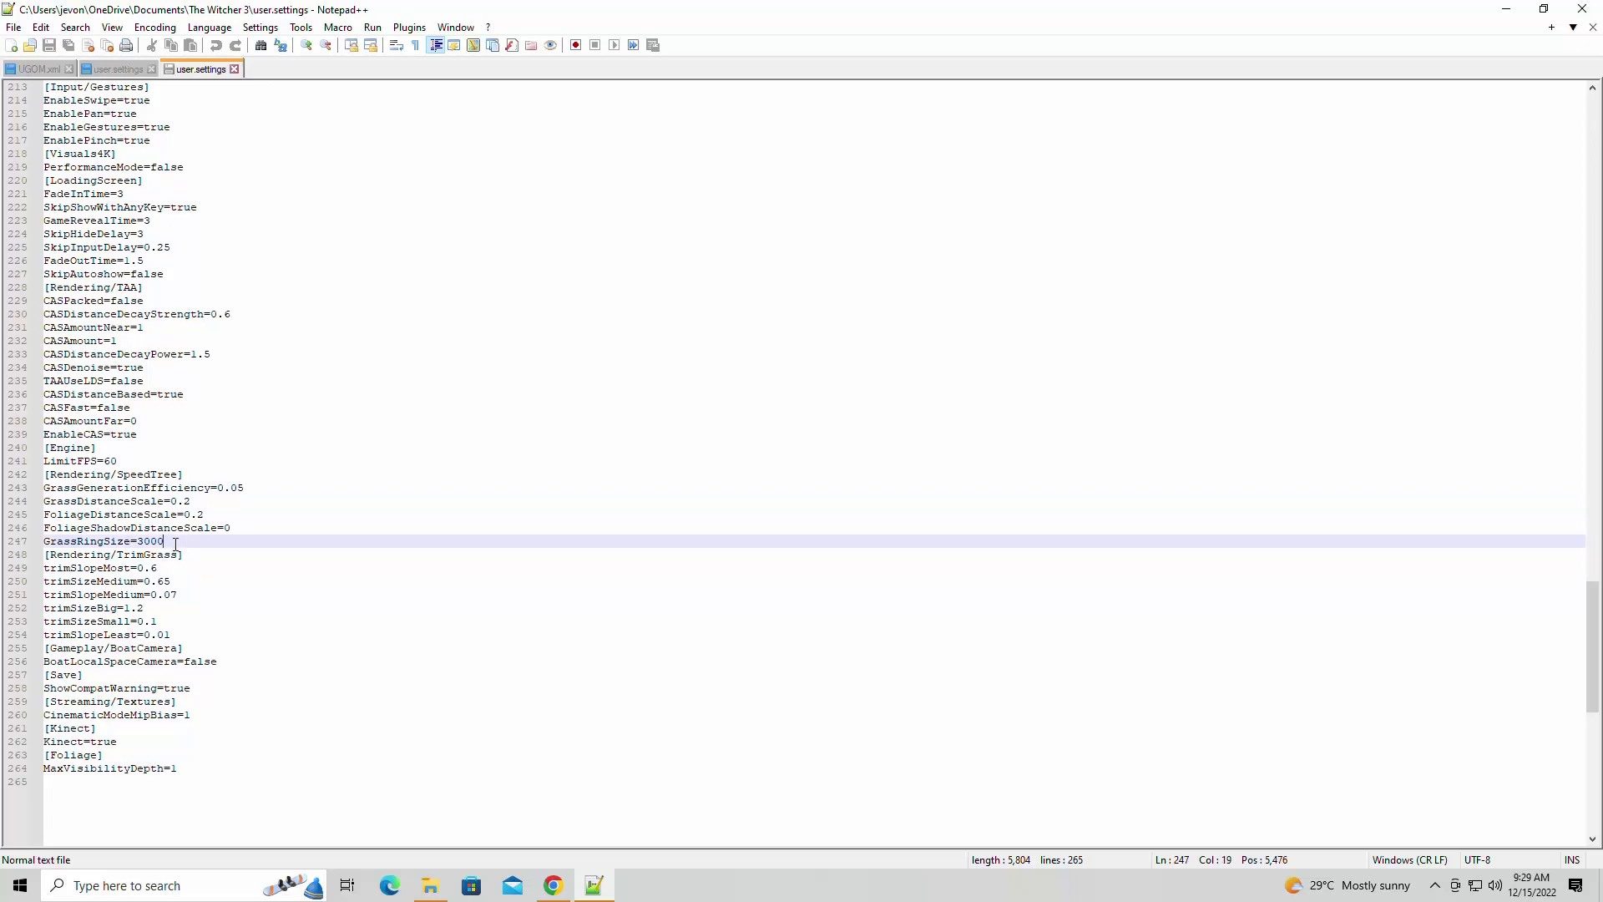
{"action": "scroll", "coordinate": [176, 544], "scroll_direction": "up", "scroll_amount": 5}
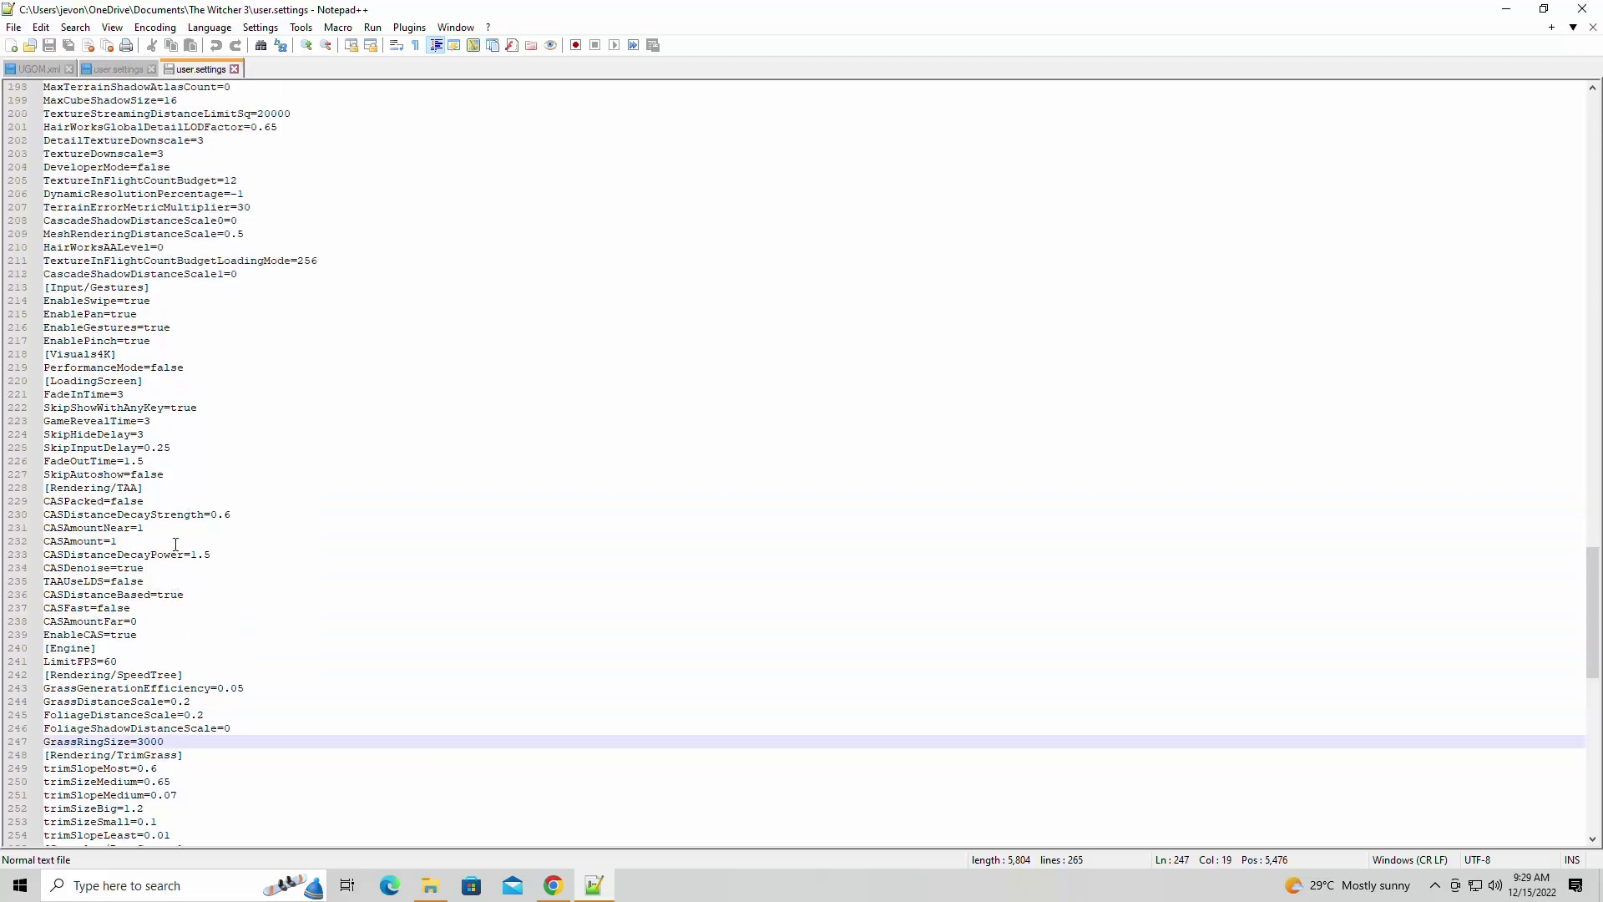
{"action": "scroll", "coordinate": [176, 545], "scroll_direction": "up", "scroll_amount": 4}
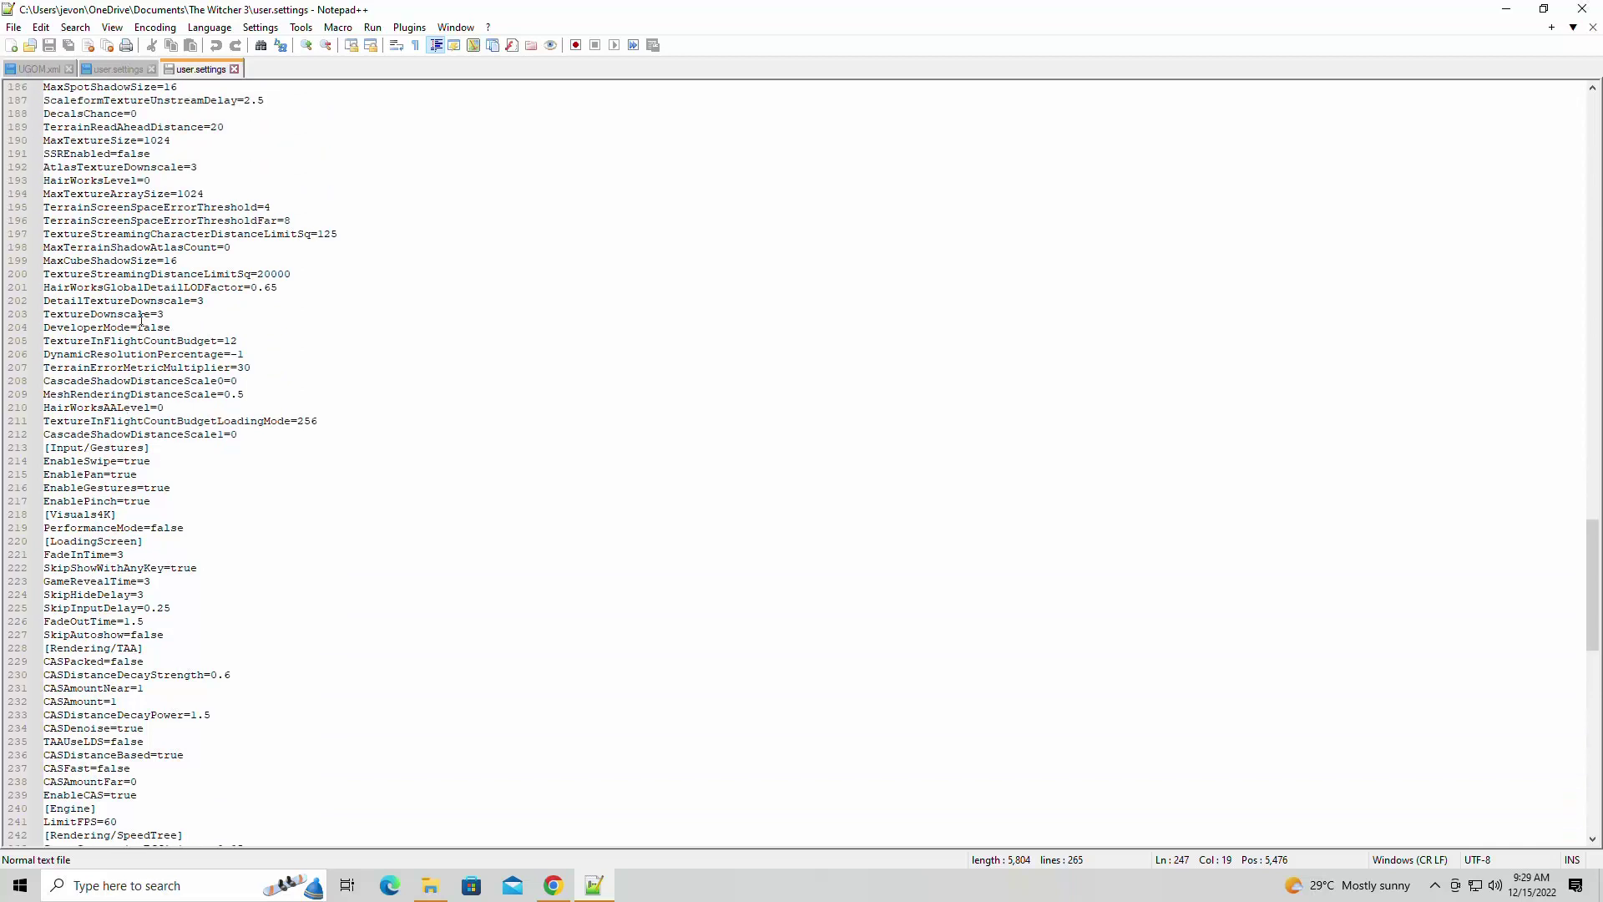
{"action": "left_click", "coordinate": [167, 317]}
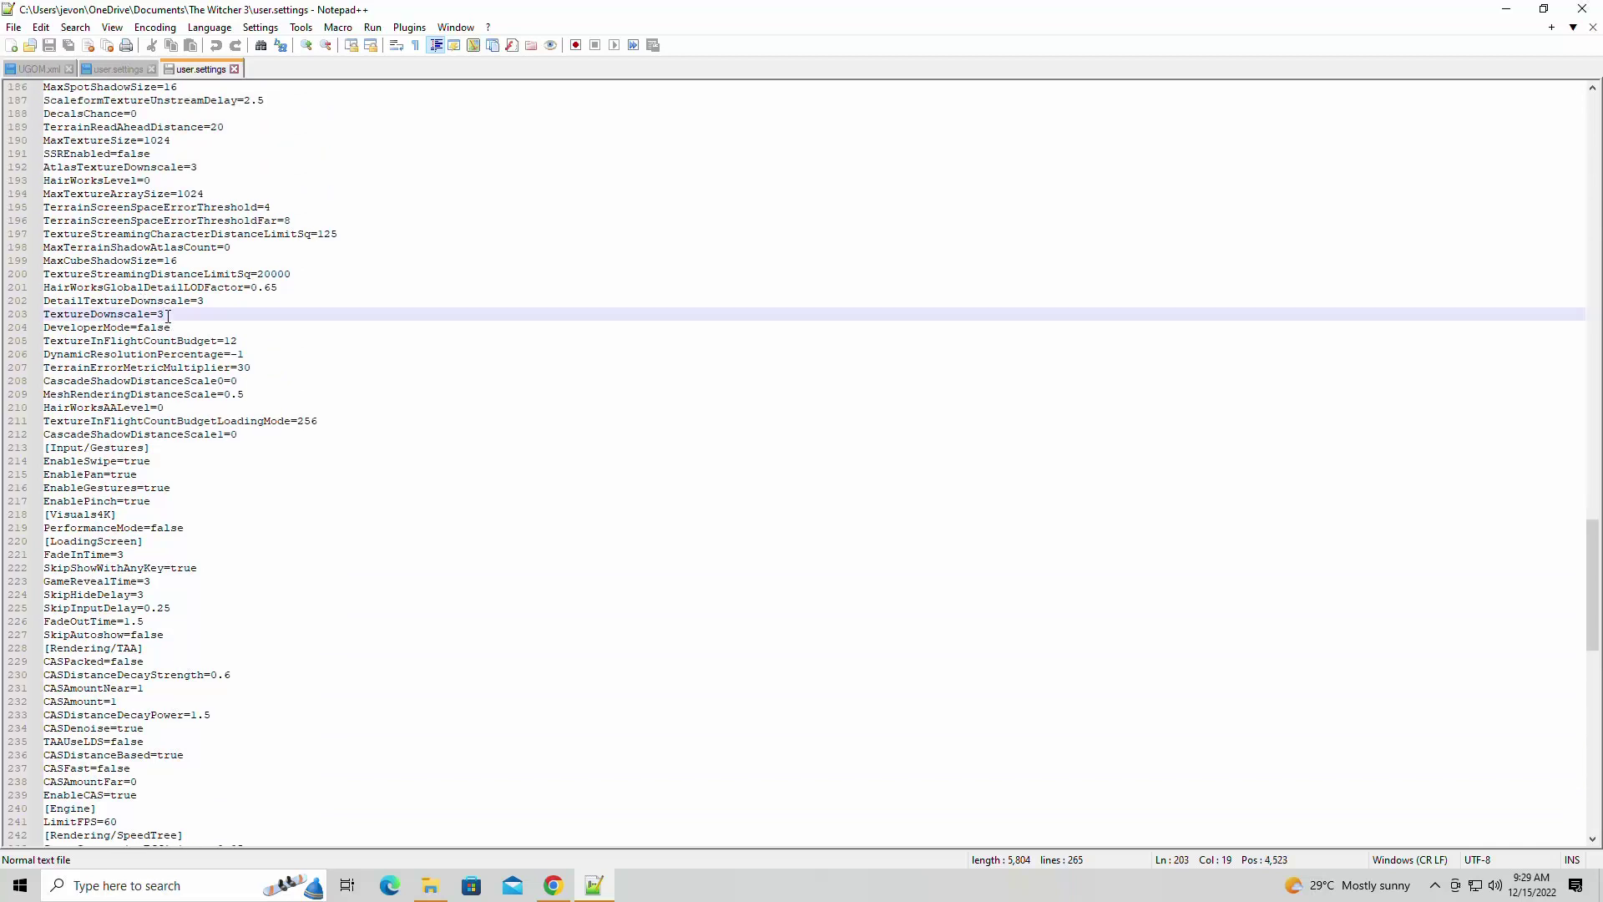
{"action": "left_click", "coordinate": [236, 302]}
{"action": "left_click", "coordinate": [213, 311]}
{"action": "scroll", "coordinate": [213, 312], "scroll_direction": "up", "scroll_amount": 4}
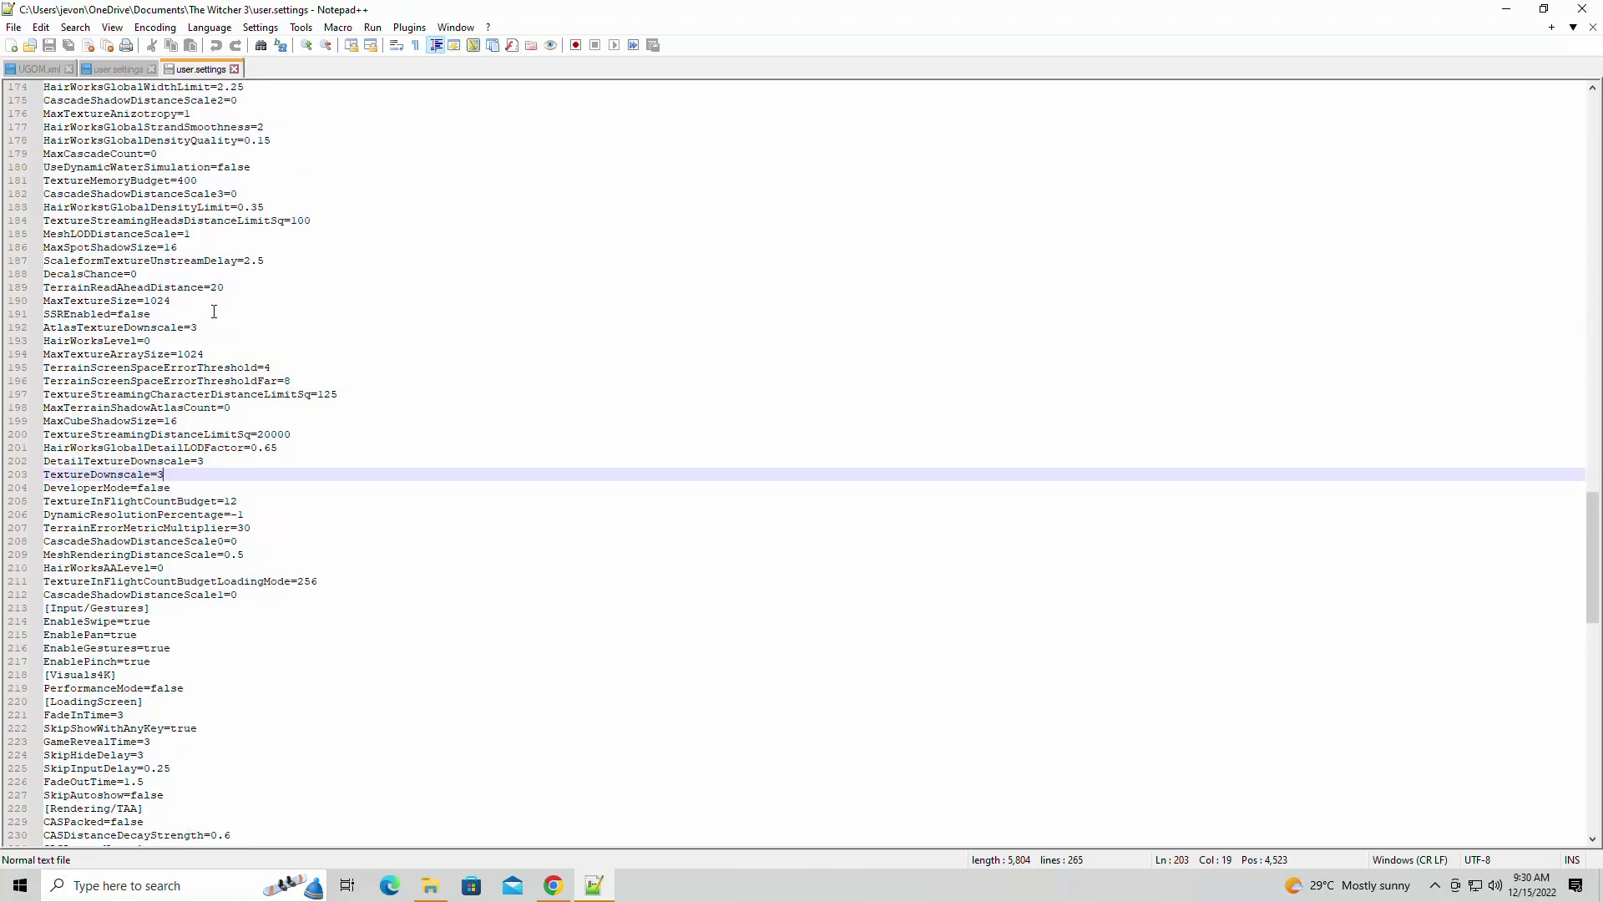
{"action": "left_click", "coordinate": [196, 250]}
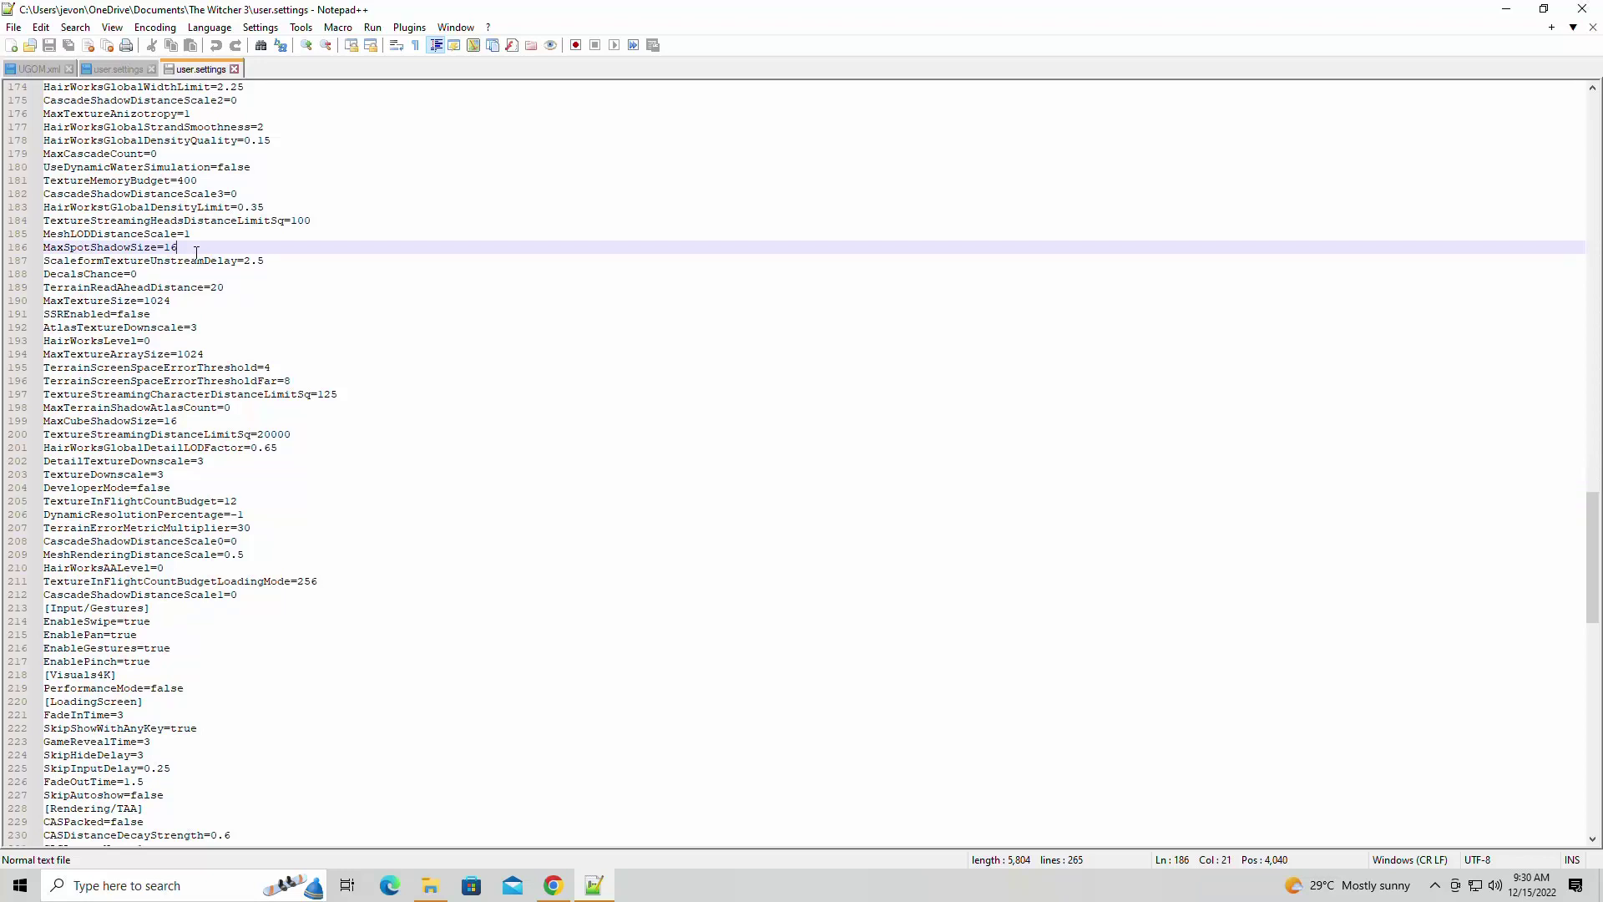
{"action": "scroll", "coordinate": [181, 247], "scroll_direction": "up", "scroll_amount": 1}
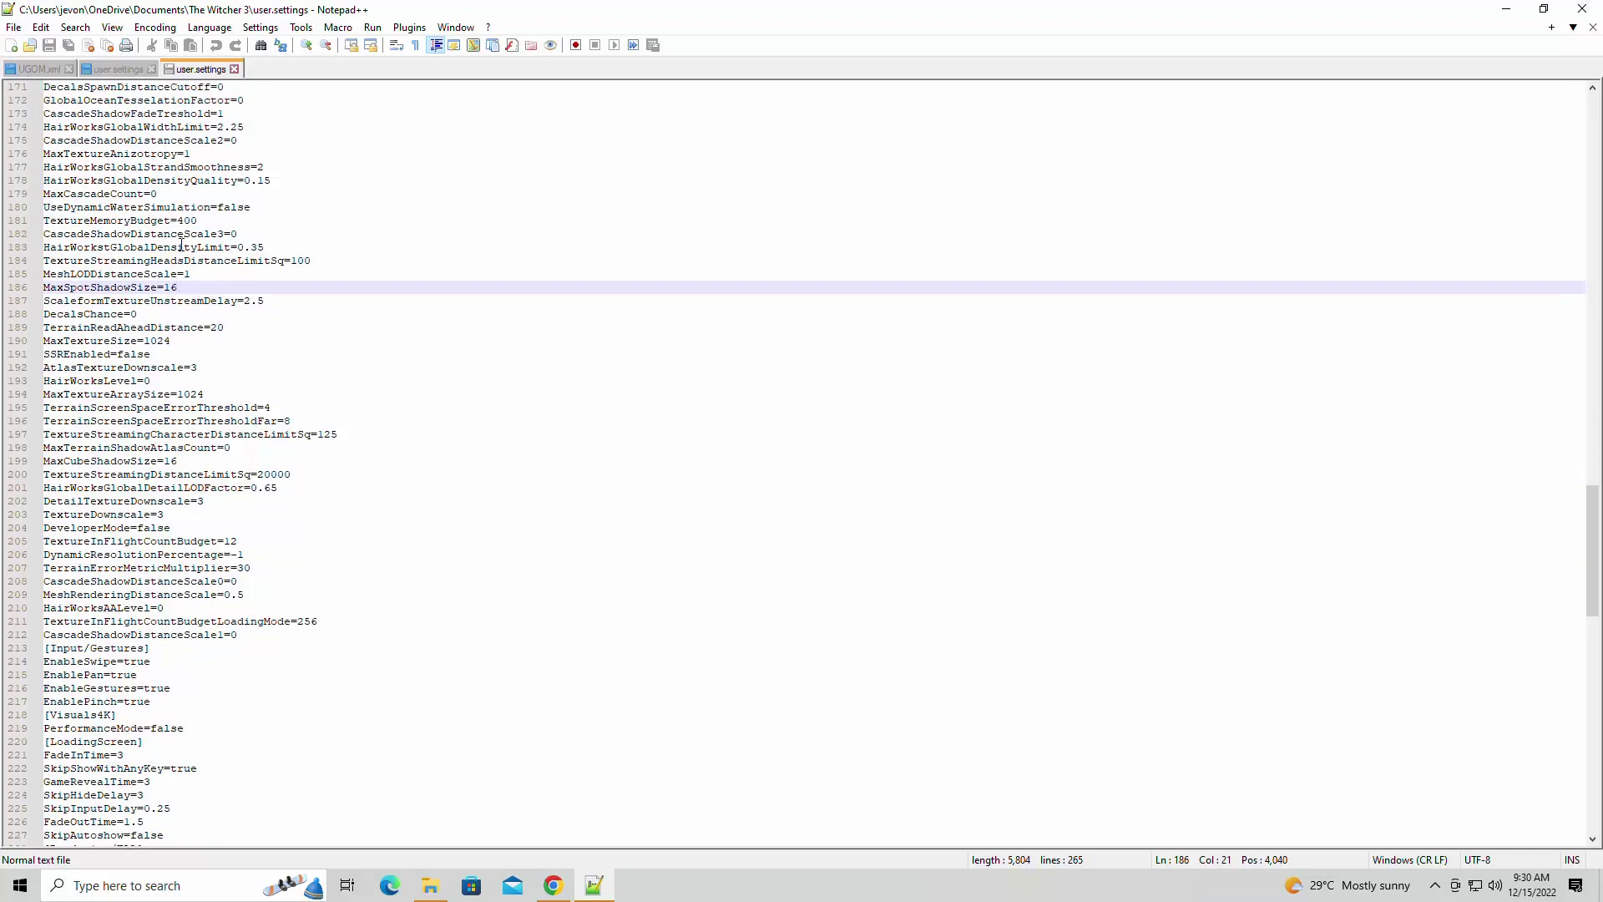
{"action": "scroll", "coordinate": [181, 246], "scroll_direction": "up", "scroll_amount": 2}
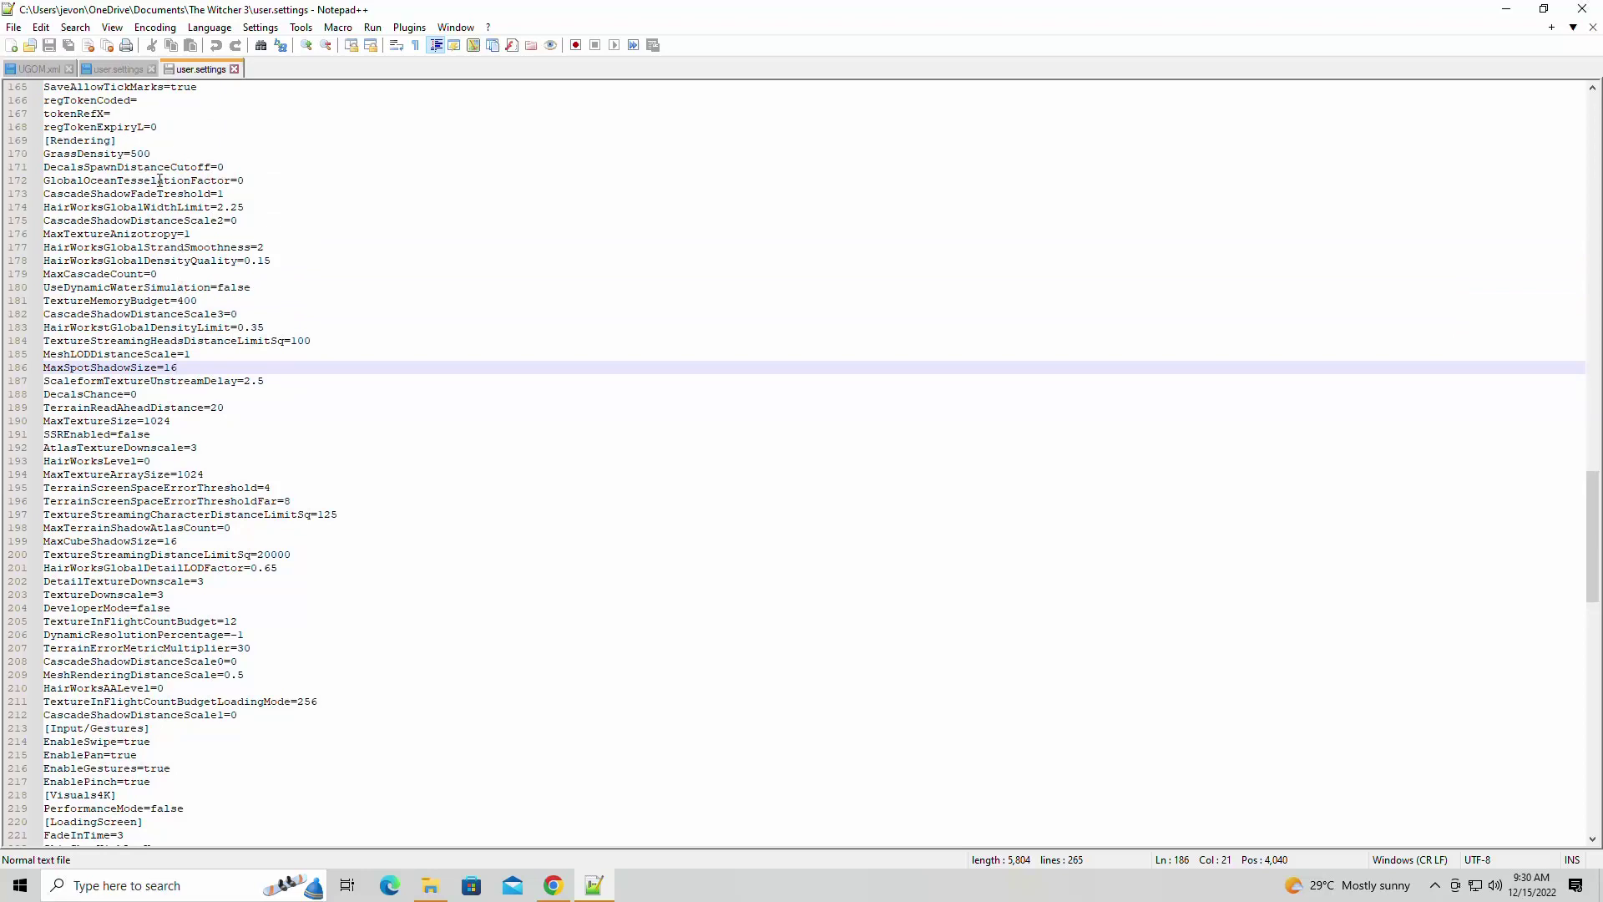
{"action": "left_click", "coordinate": [245, 182]}
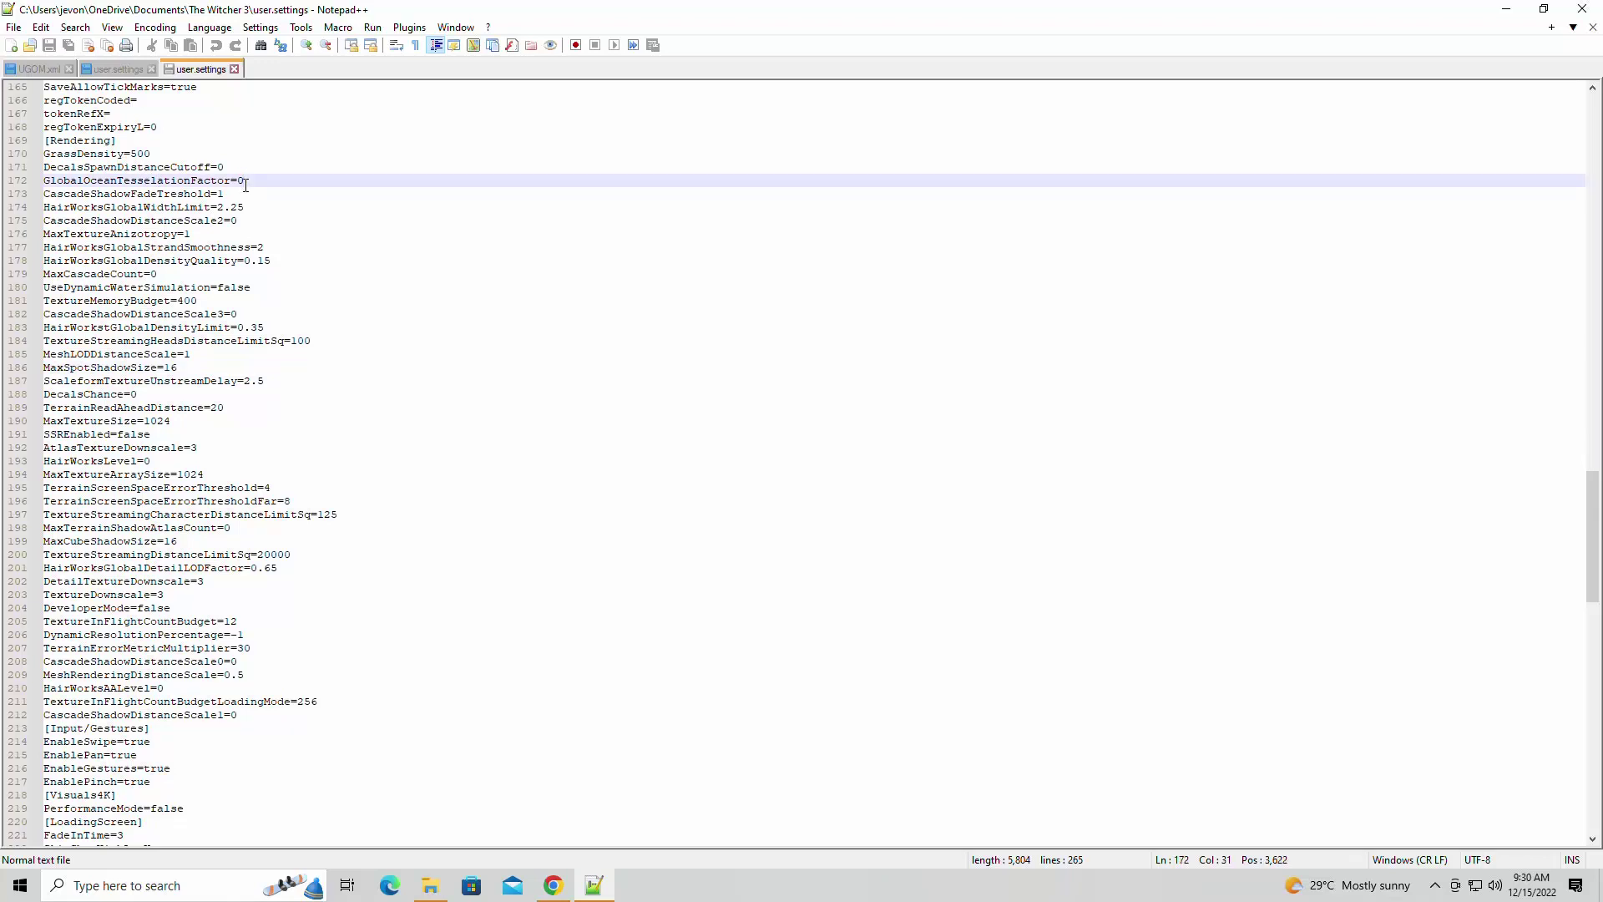
{"action": "left_click", "coordinate": [175, 140]}
{"action": "left_click", "coordinate": [167, 167]}
{"action": "scroll", "coordinate": [187, 174], "scroll_direction": "up", "scroll_amount": 3}
{"action": "scroll", "coordinate": [187, 174], "scroll_direction": "up", "scroll_amount": 16}
{"action": "scroll", "coordinate": [208, 193], "scroll_direction": "up", "scroll_amount": 18}
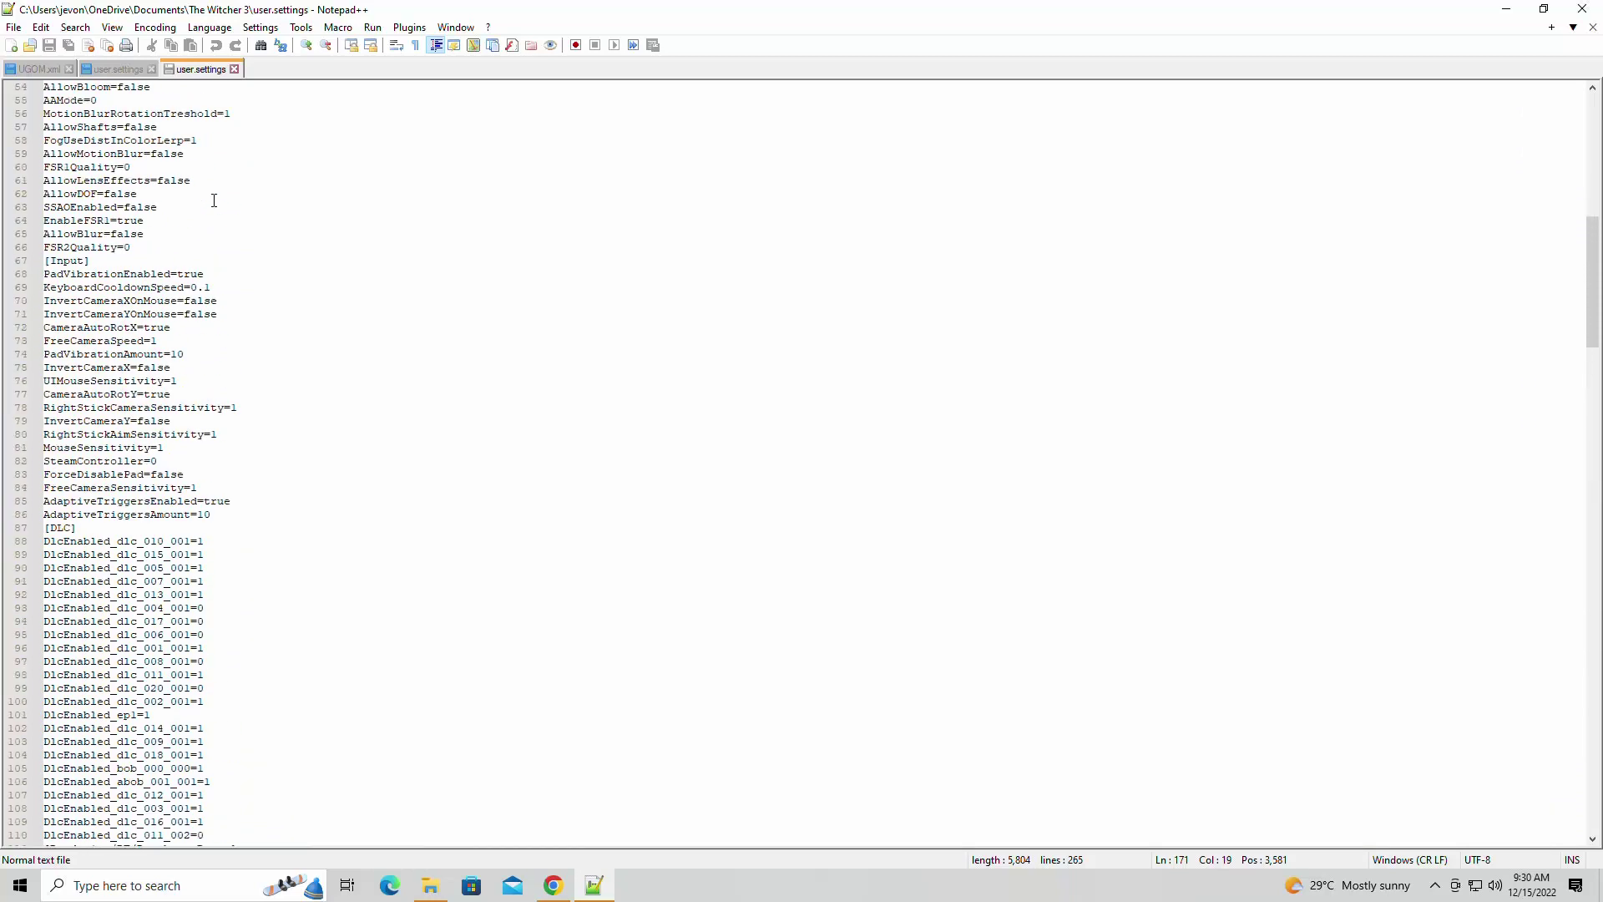
{"action": "scroll", "coordinate": [217, 207], "scroll_direction": "down", "scroll_amount": 20}
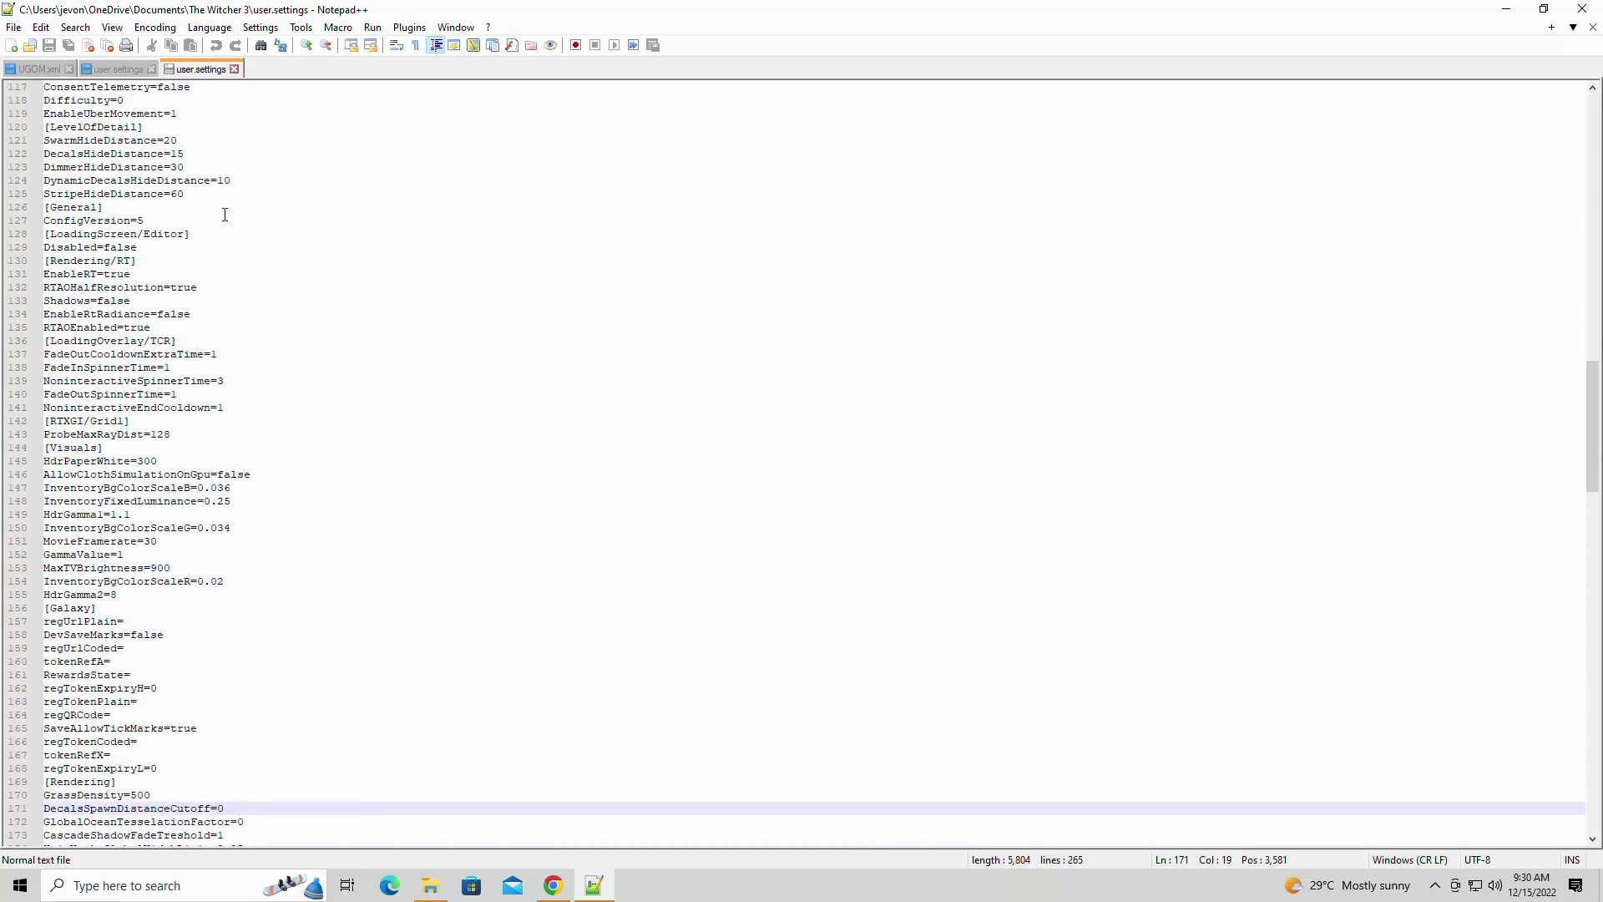
{"action": "scroll", "coordinate": [227, 215], "scroll_direction": "down", "scroll_amount": 7}
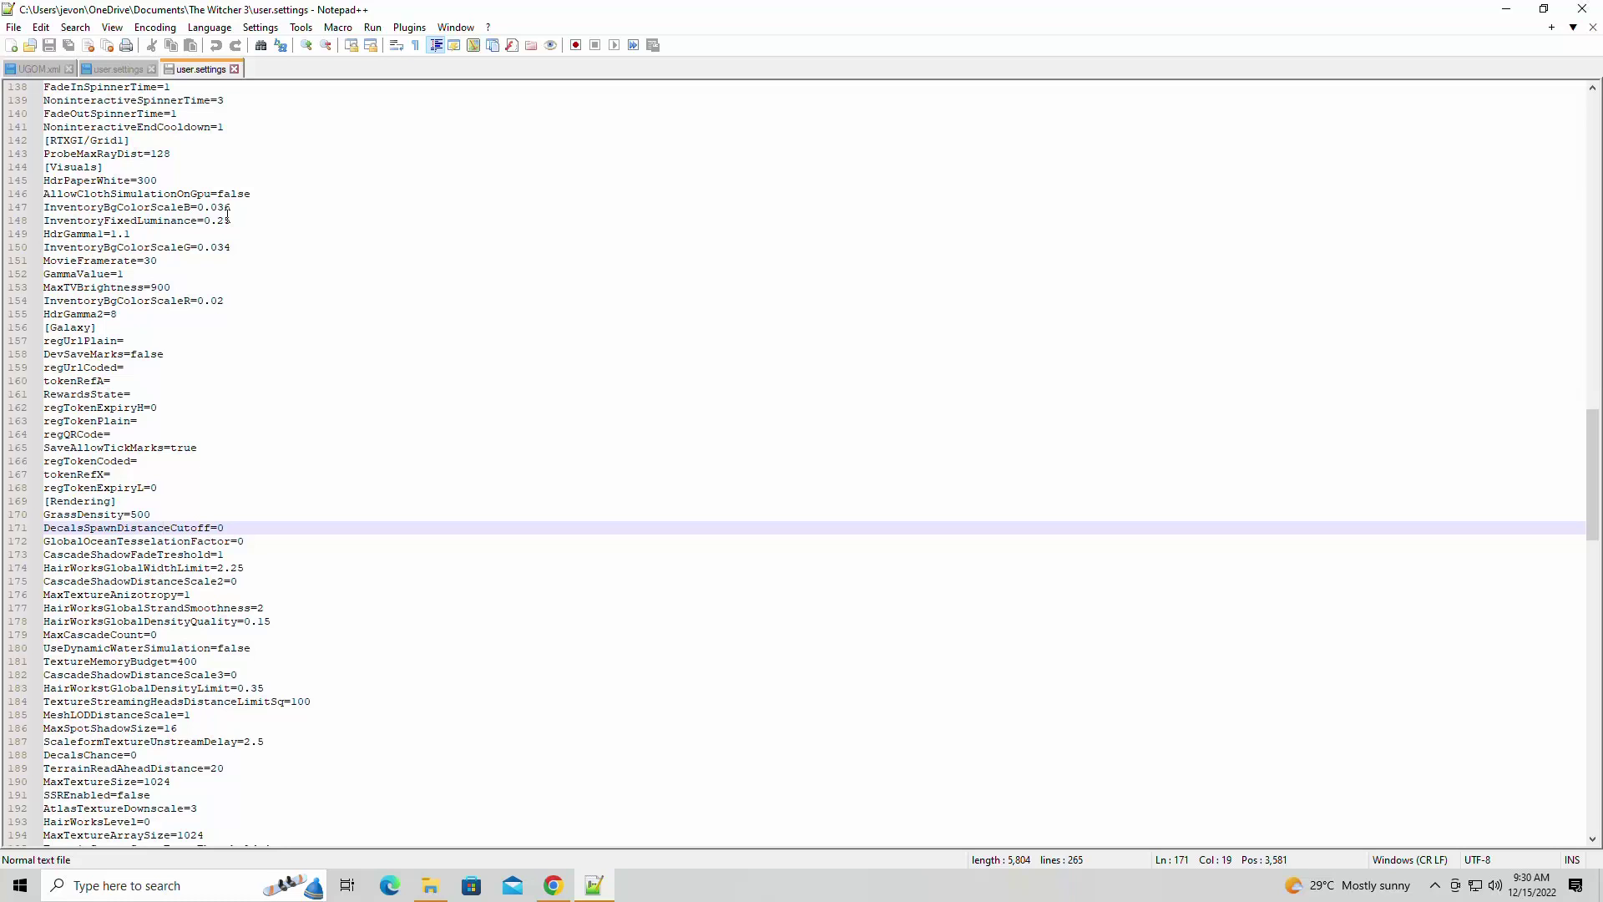
{"action": "scroll", "coordinate": [228, 216], "scroll_direction": "down", "scroll_amount": 1}
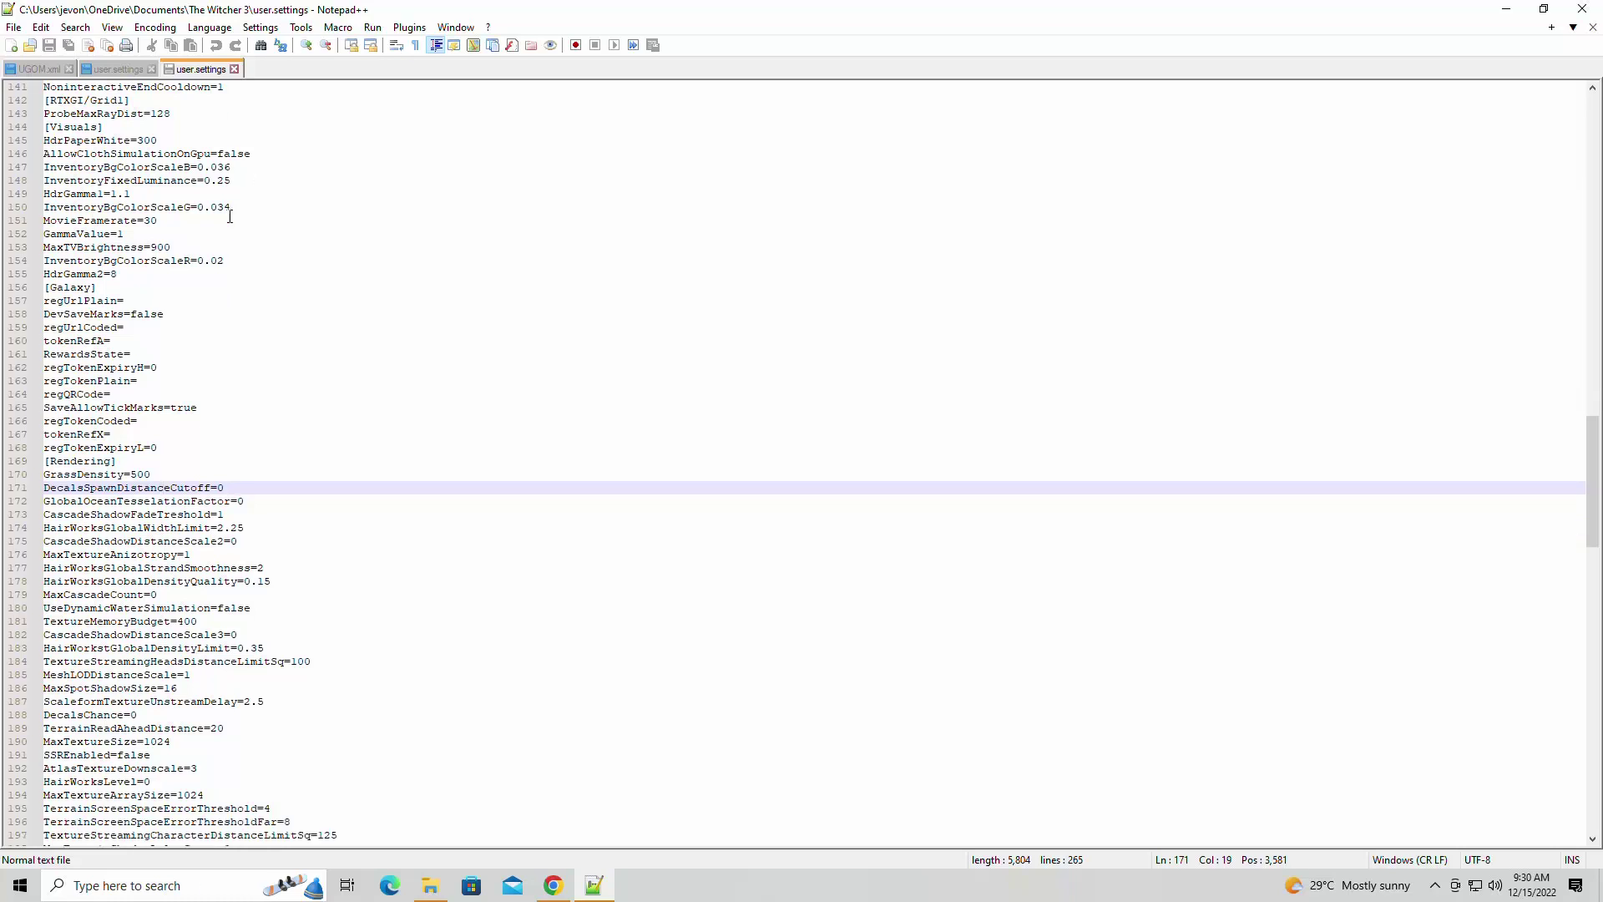
{"action": "scroll", "coordinate": [230, 216], "scroll_direction": "down", "scroll_amount": 4}
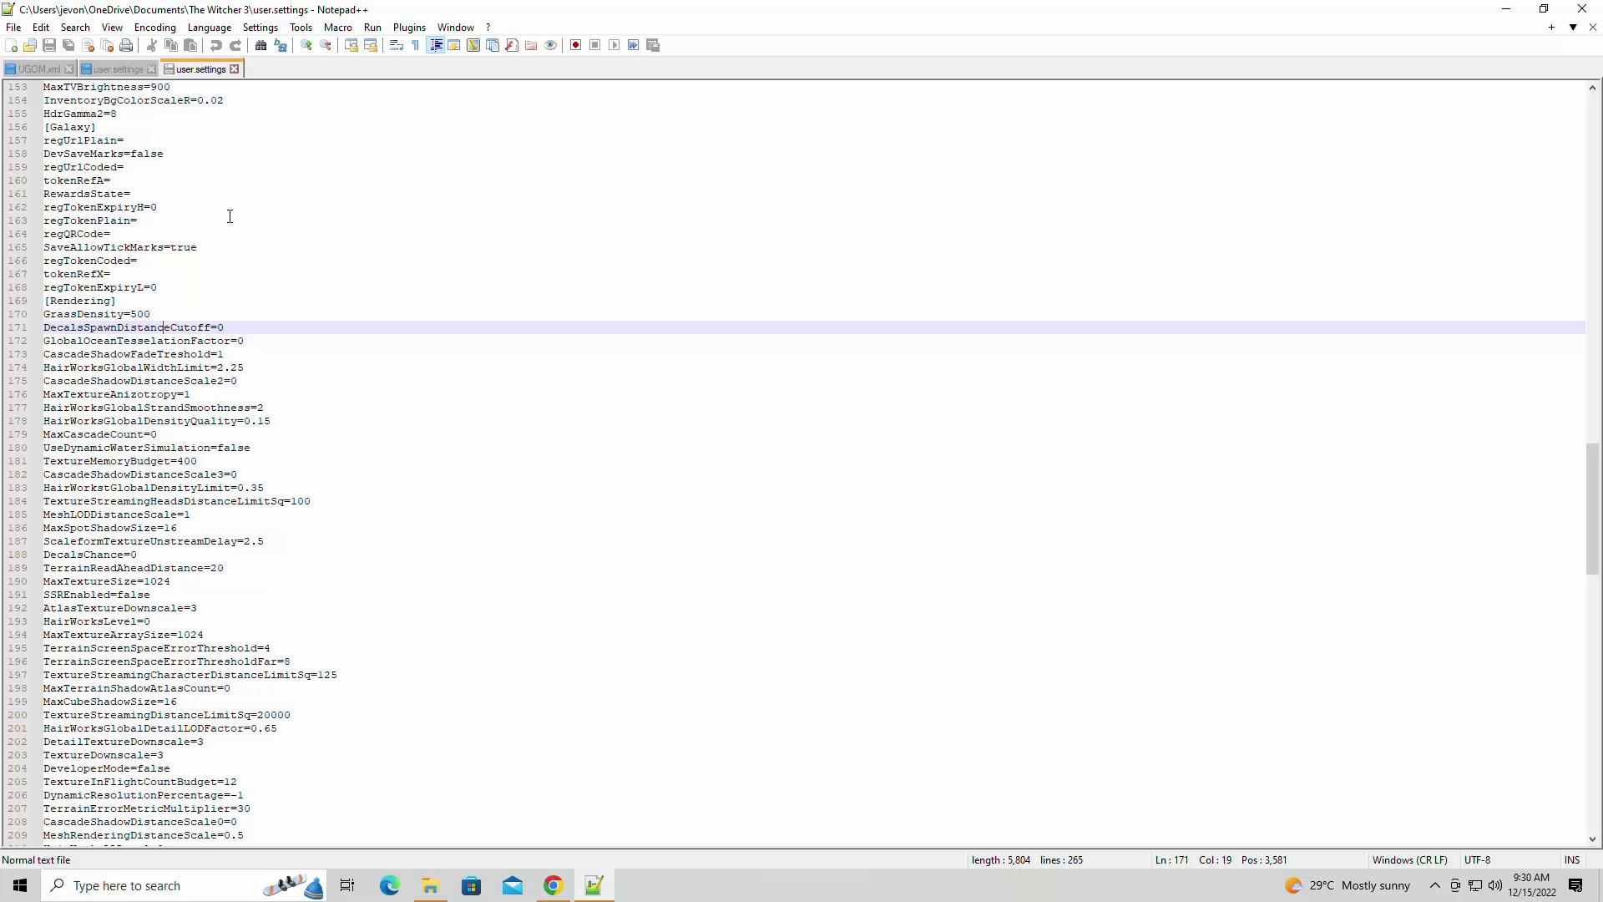
{"action": "scroll", "coordinate": [231, 216], "scroll_direction": "down", "scroll_amount": 2}
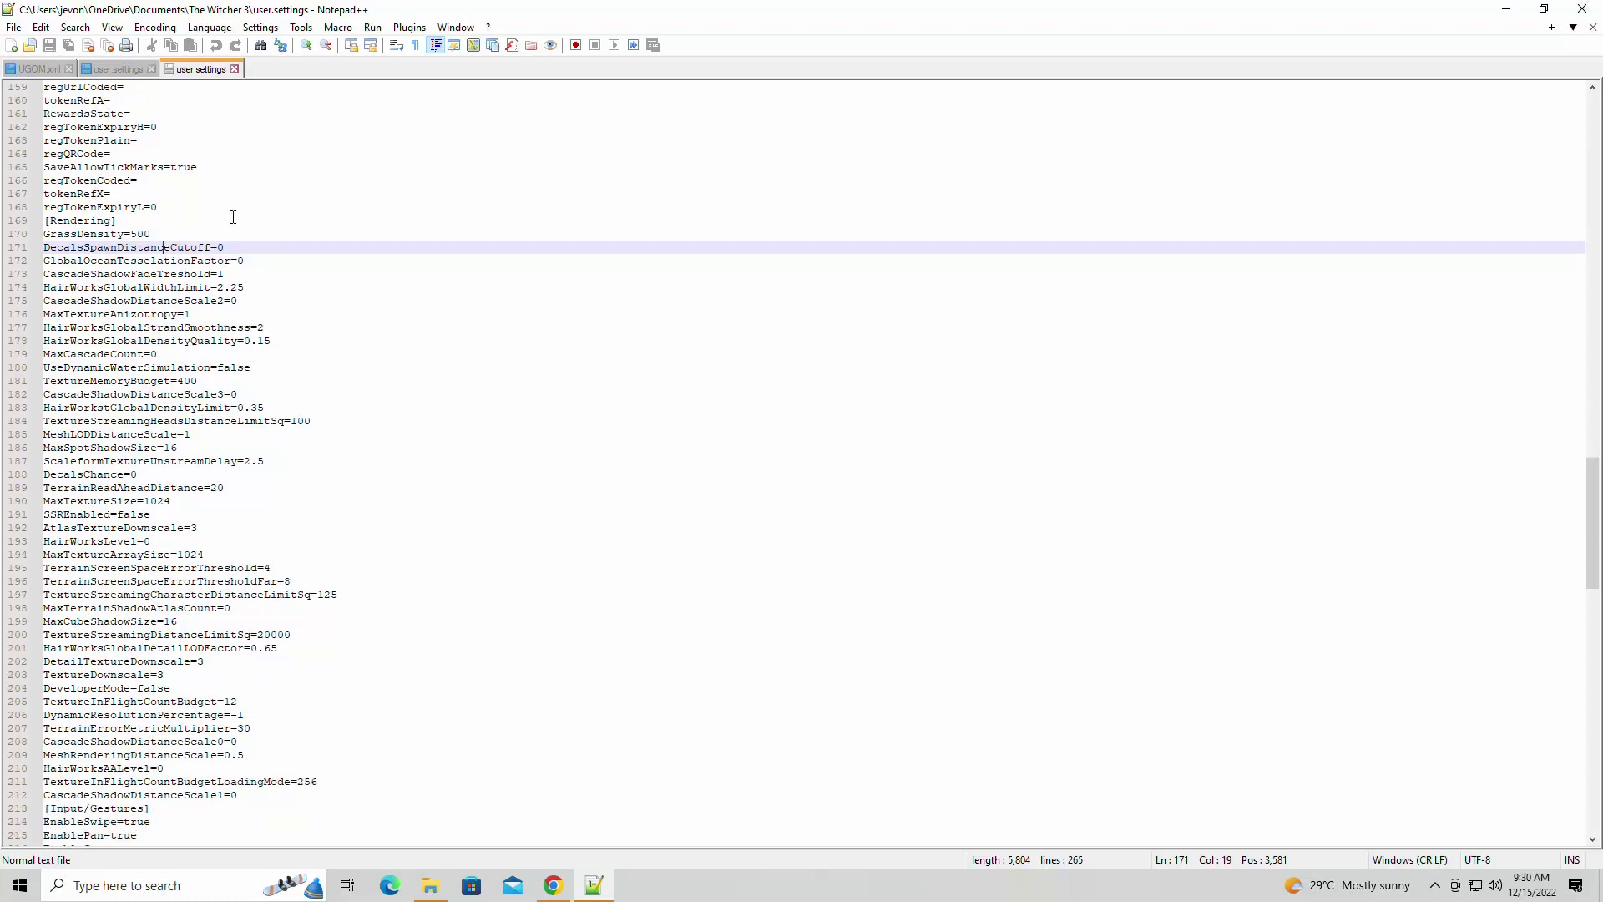
{"action": "scroll", "coordinate": [48, 240], "scroll_direction": "down", "scroll_amount": 2}
{"action": "scroll", "coordinate": [183, 375], "scroll_direction": "down", "scroll_amount": 4}
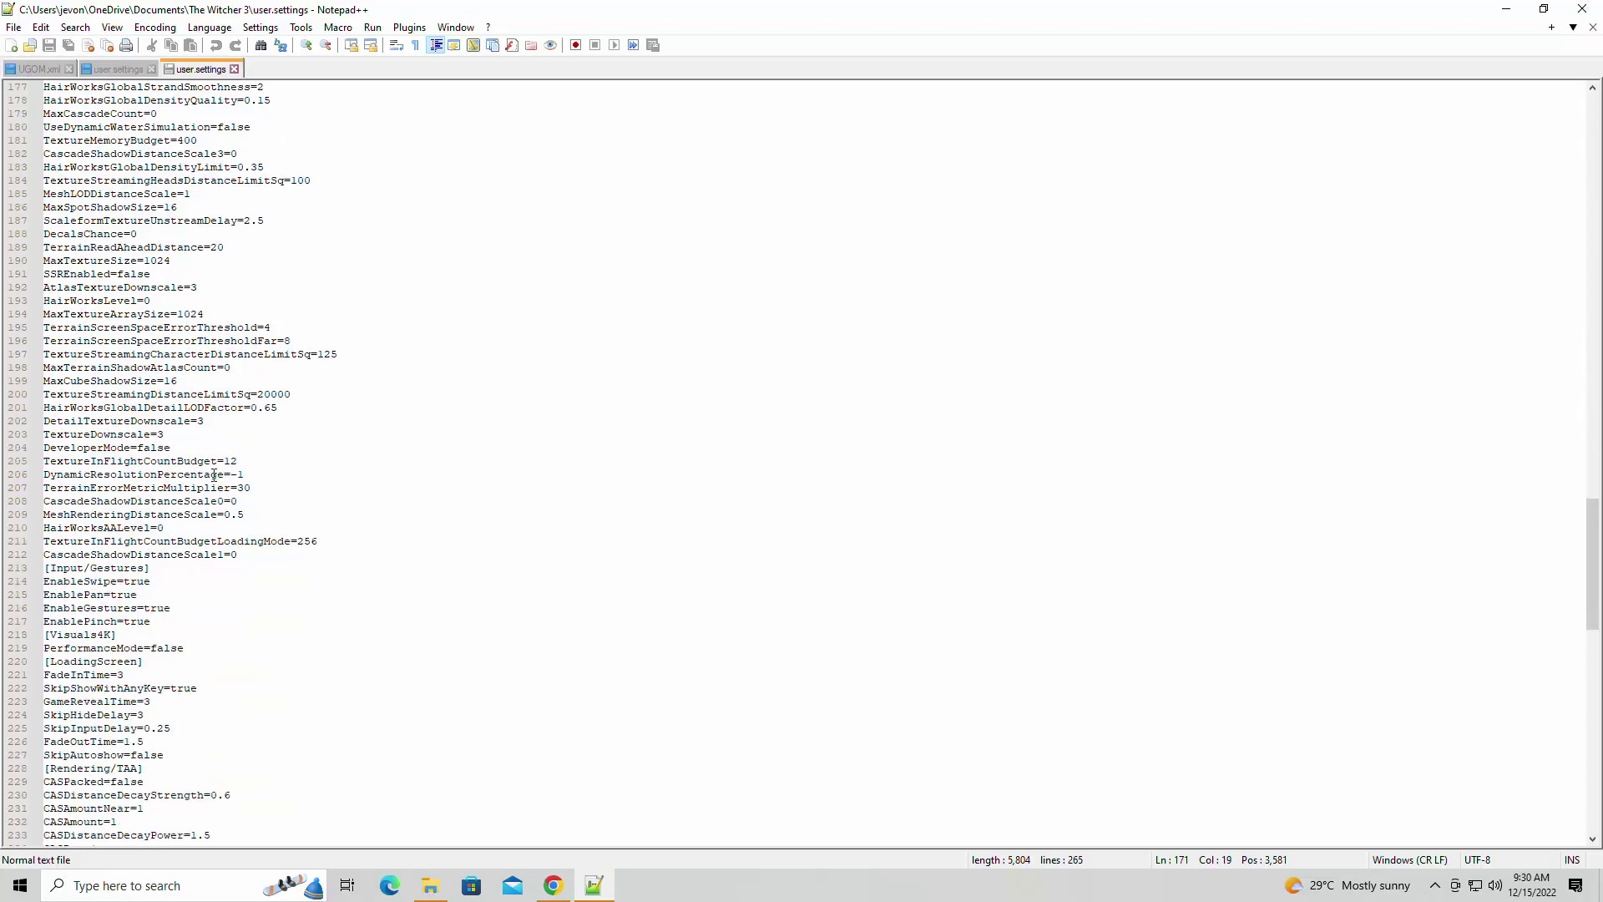
{"action": "scroll", "coordinate": [216, 473], "scroll_direction": "down", "scroll_amount": 4}
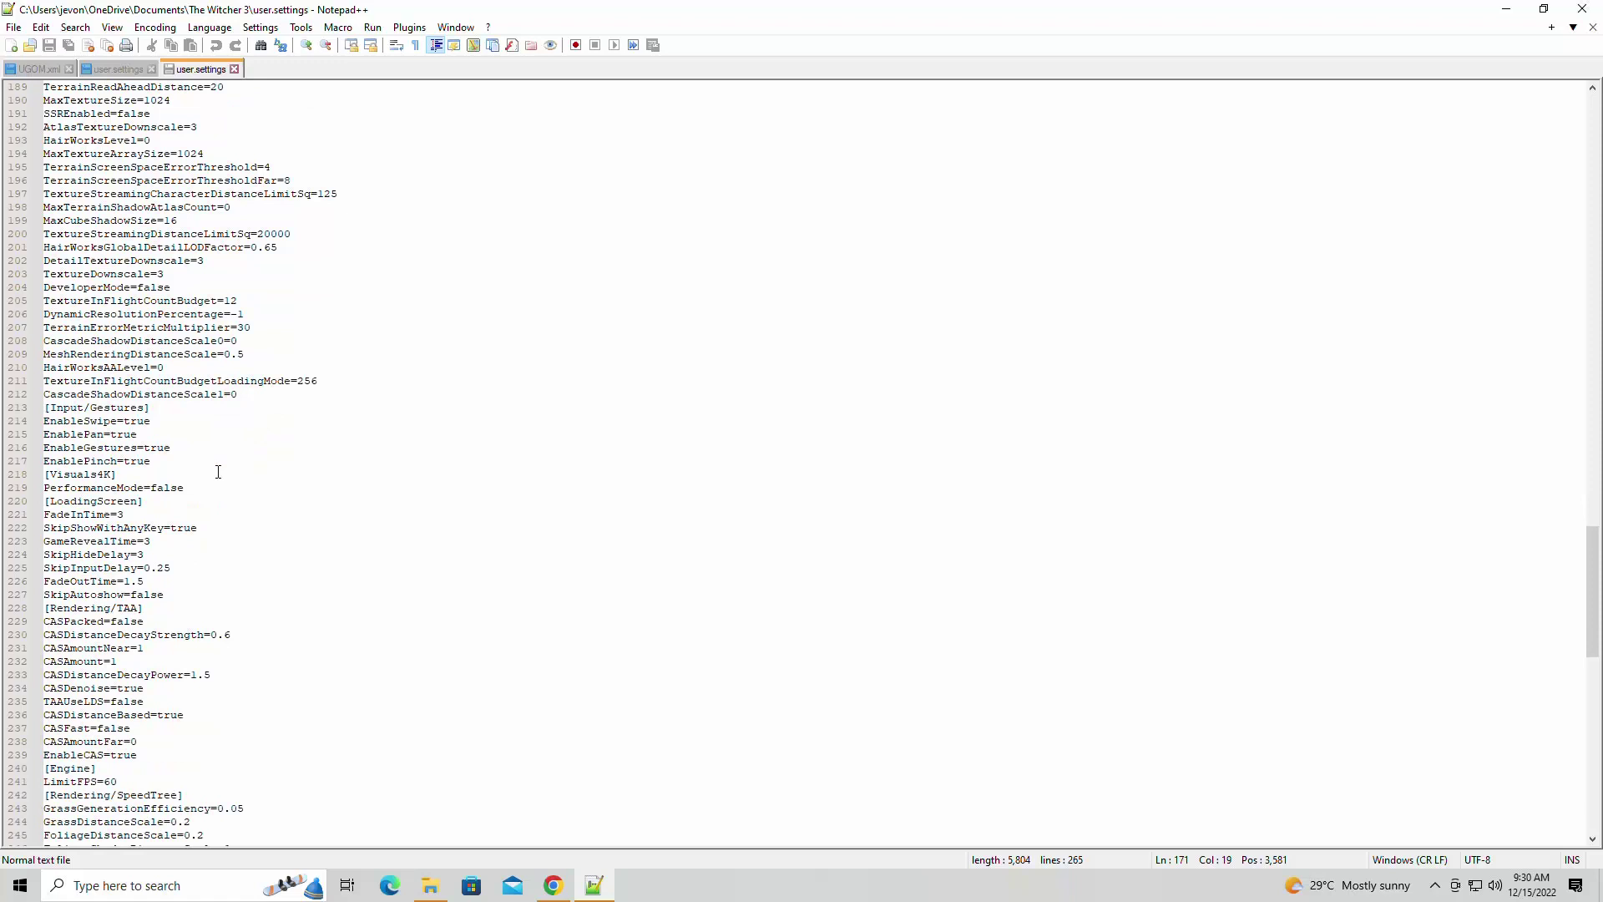
Step: Close Notepad++, then clear user.settings' Read-only attribute in Properties and apply it
{"action": "left_click", "coordinate": [1582, 8]}
{"action": "right_click", "coordinate": [269, 301]}
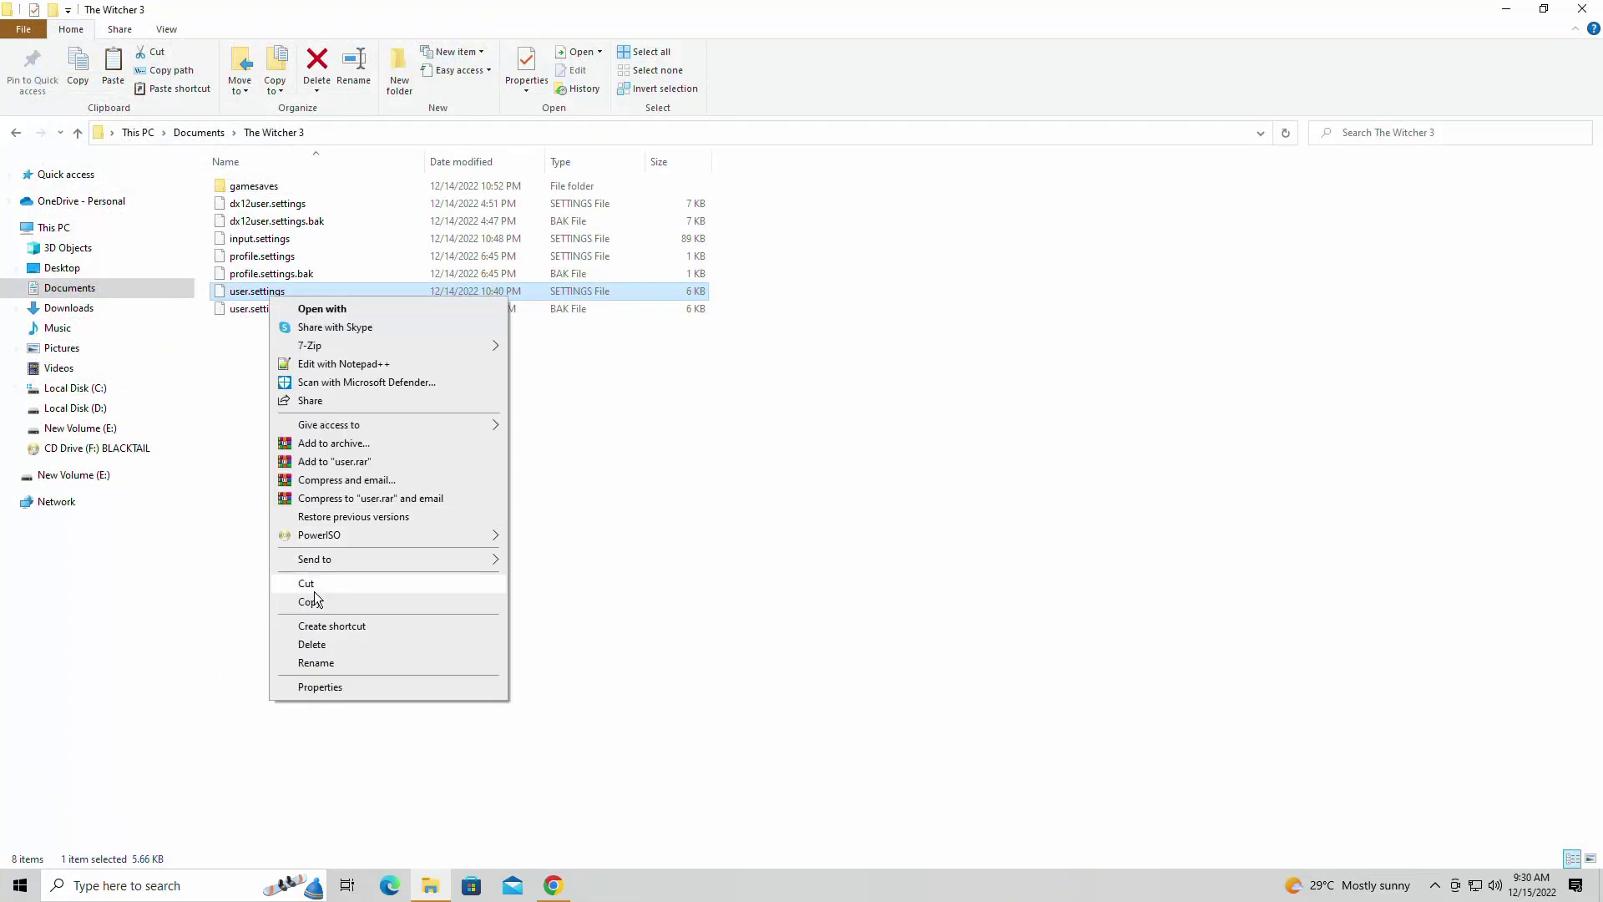
{"action": "left_click", "coordinate": [334, 686]}
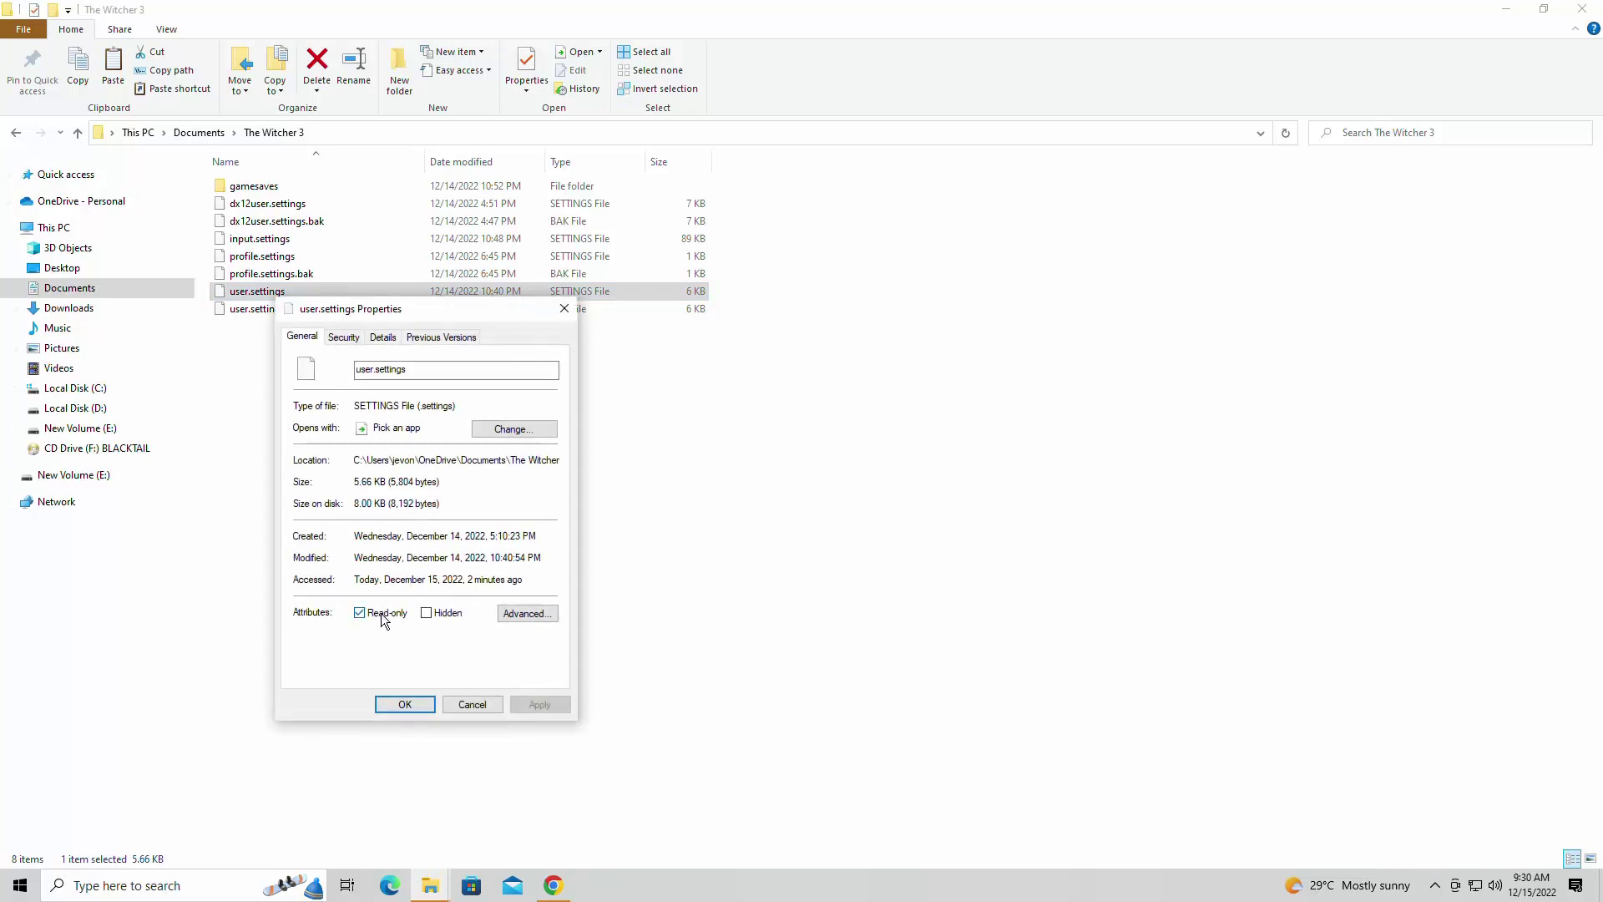
{"action": "left_click", "coordinate": [381, 613]}
{"action": "left_click", "coordinate": [534, 705]}
{"action": "left_click", "coordinate": [424, 705]}
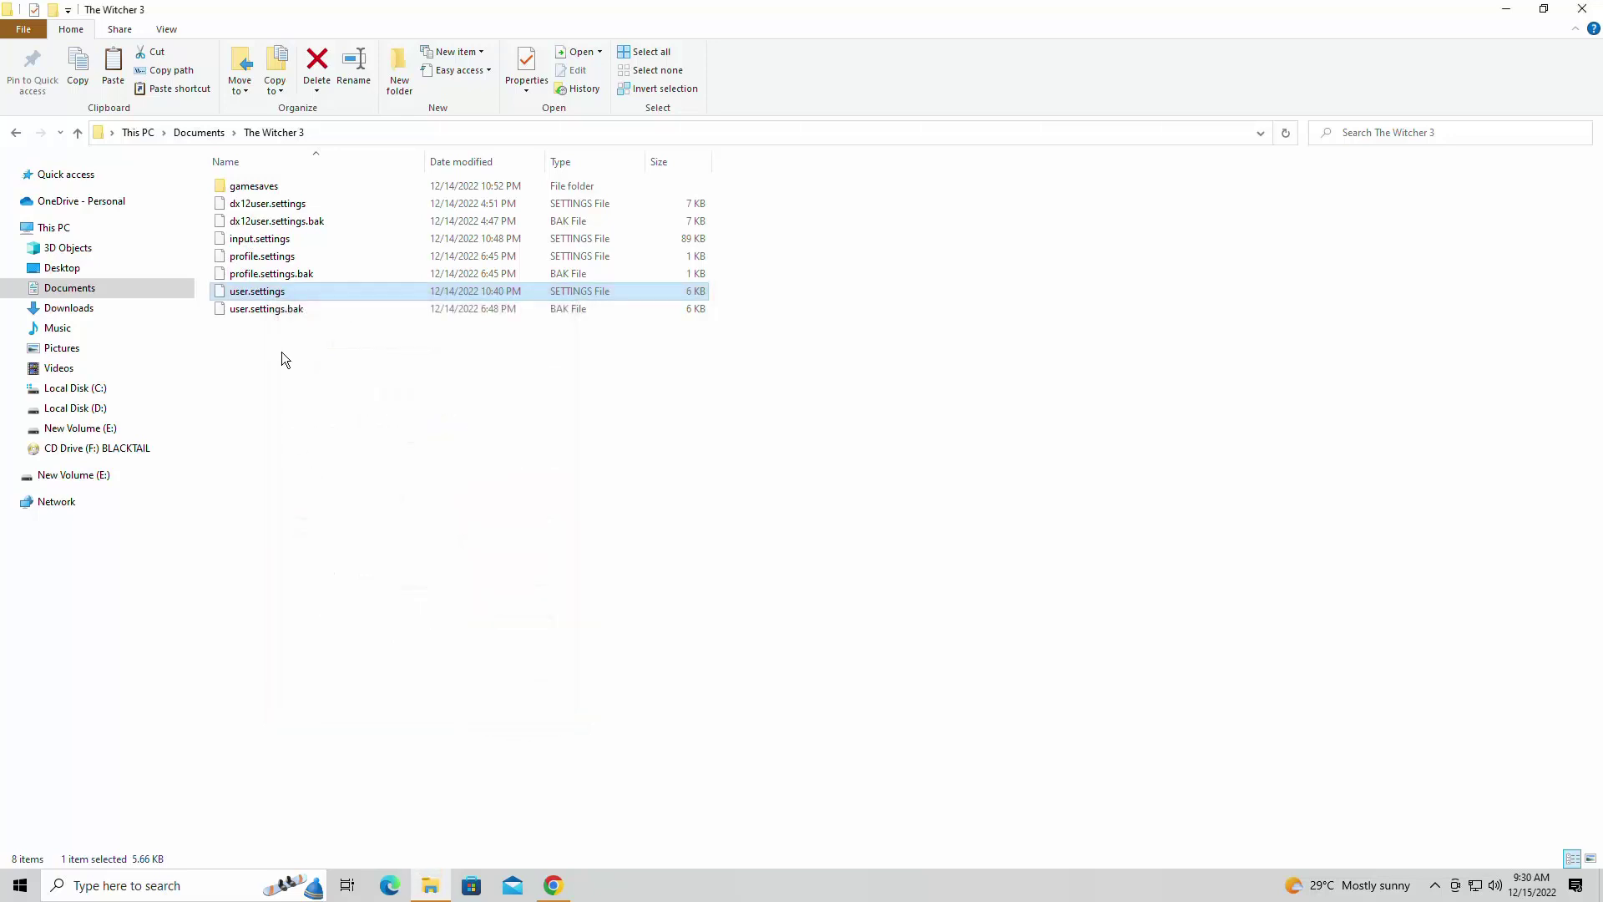
Step: Reopen user.settings Properties and tick Read-only again
{"action": "right_click", "coordinate": [262, 294]}
{"action": "left_click", "coordinate": [363, 684]}
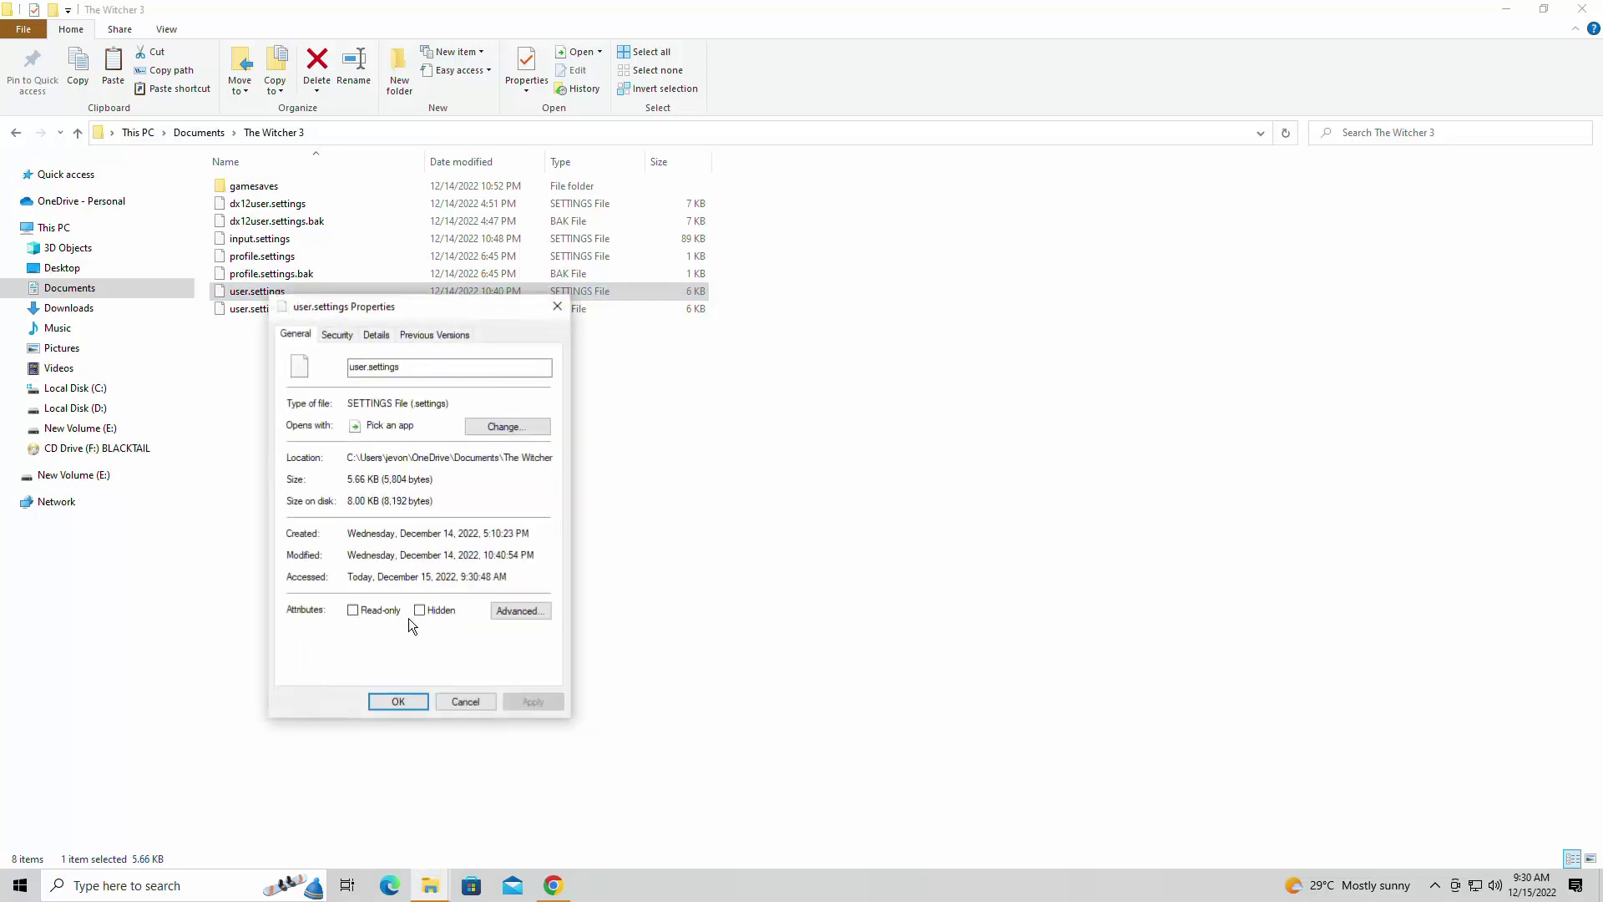
{"action": "left_click", "coordinate": [396, 613]}
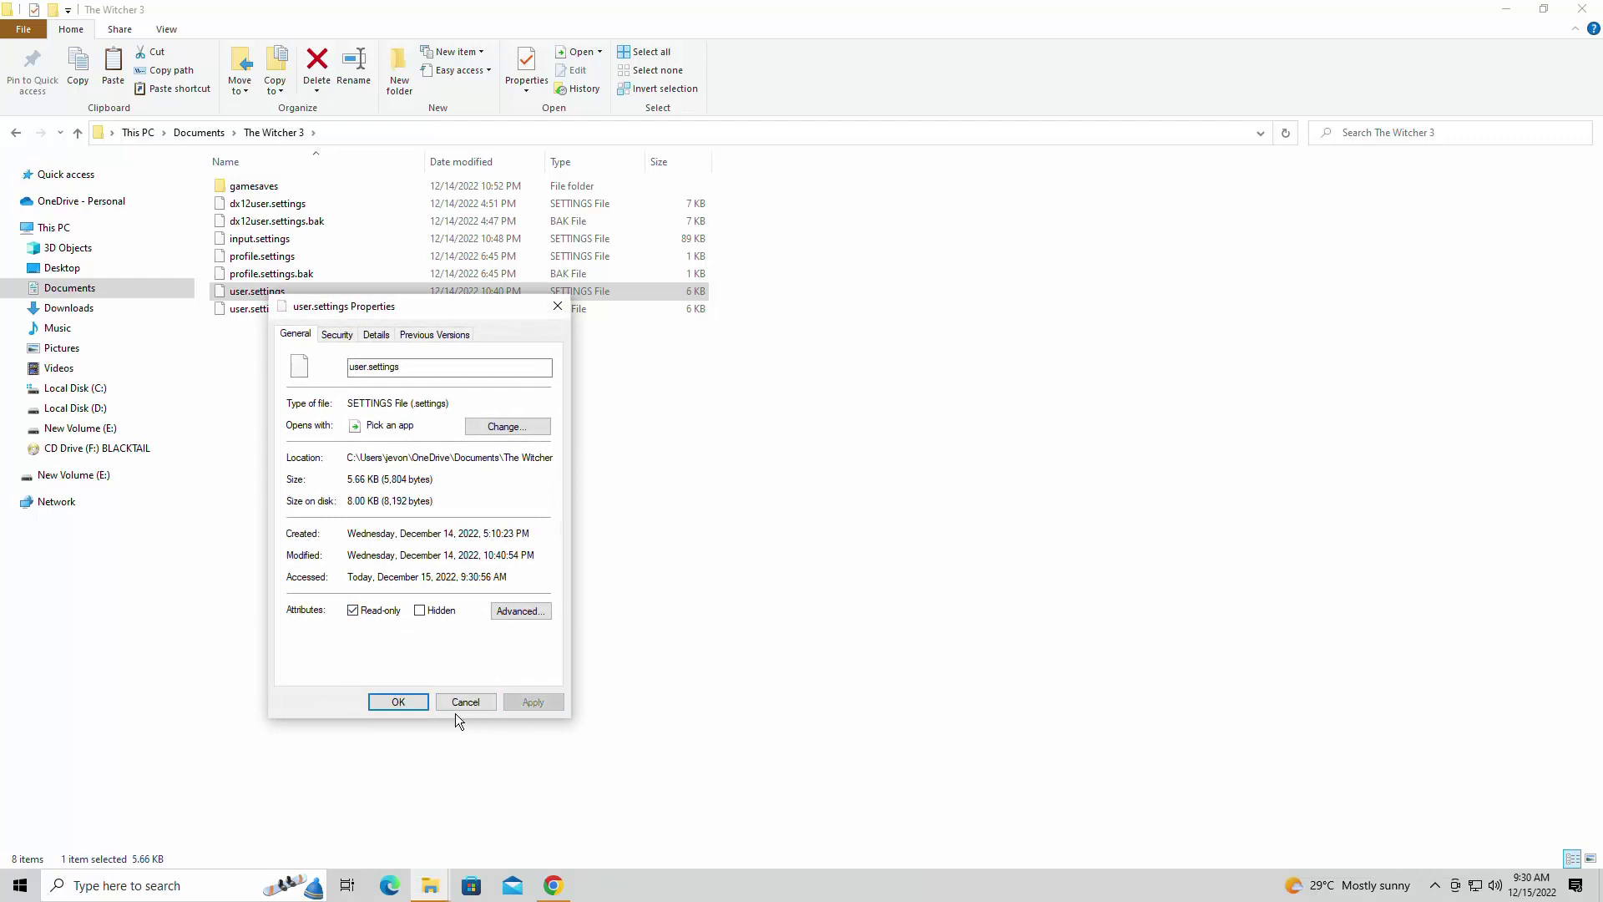